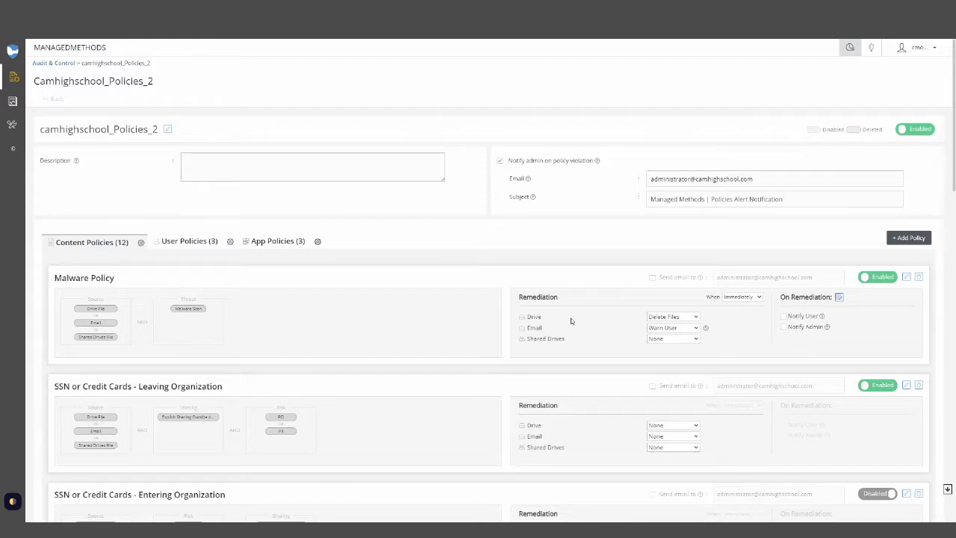
Add a content policy named Phishing with Email as the source and Phishing Scan as the threat.
left_click(896, 239)
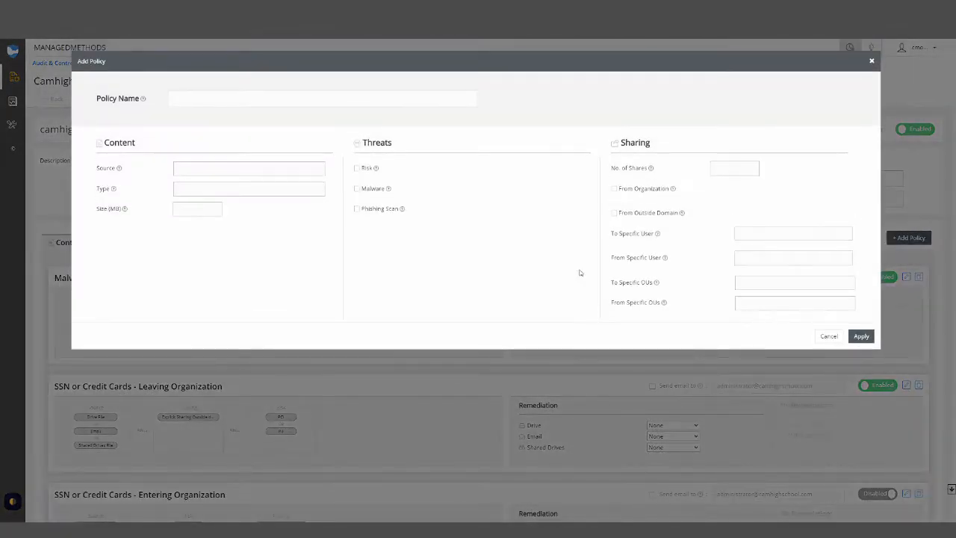
left_click(274, 100)
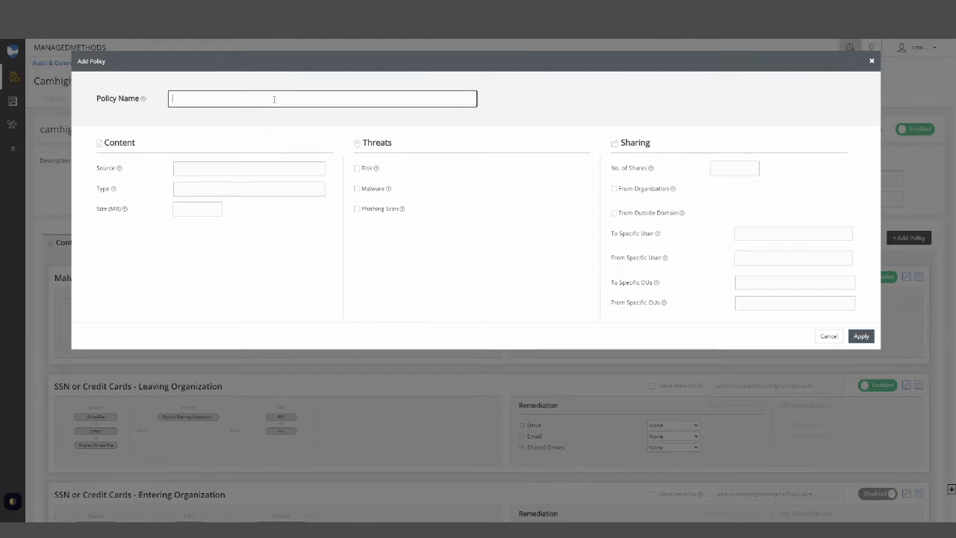
type("Phishing")
left_click(227, 144)
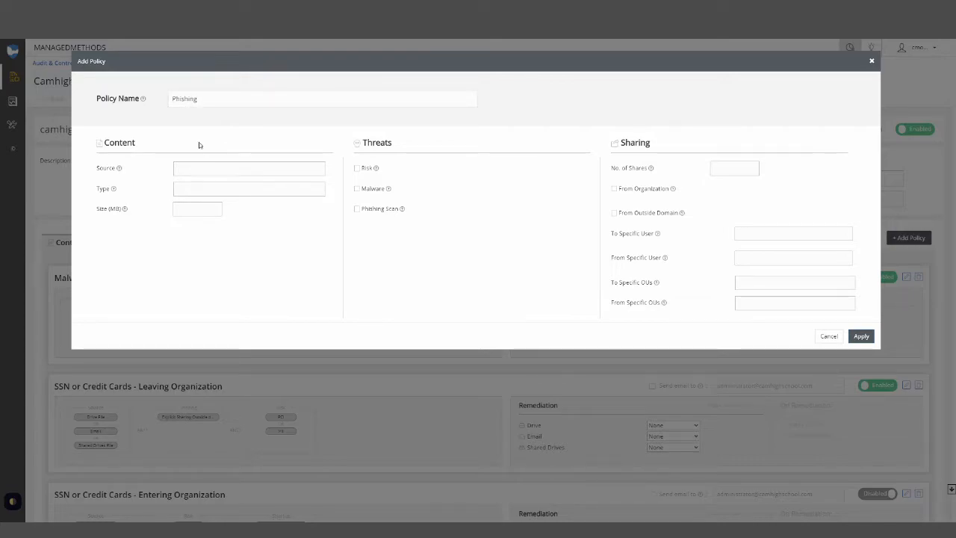
left_click(192, 167)
left_click(197, 193)
left_click(357, 209)
left_click(861, 336)
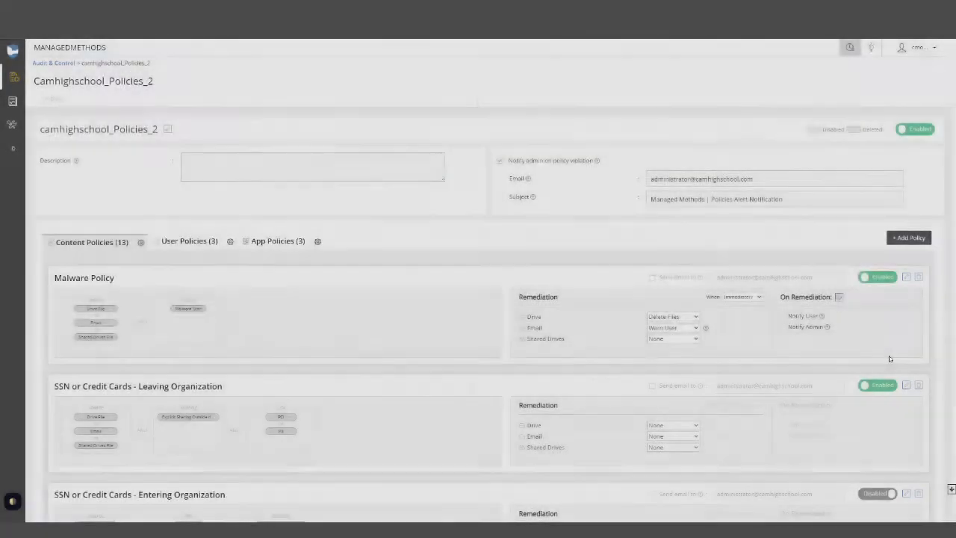
Try Warn User, Delete Email and Quarantine Email as the Phishing policy's email remediation, and reset it to None.
scroll(941, 374, "down", 1)
scroll(941, 374, "up", 1)
left_click(947, 489)
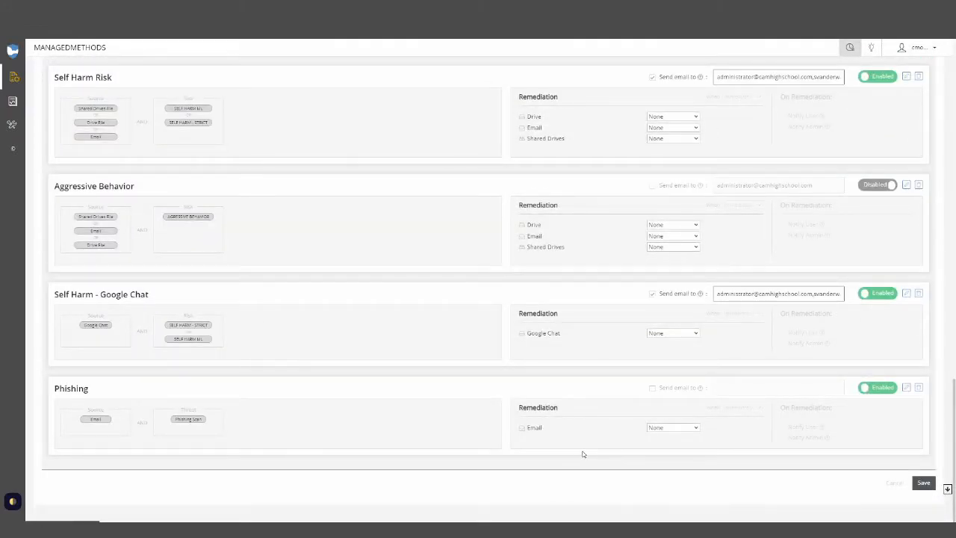
left_click(673, 427)
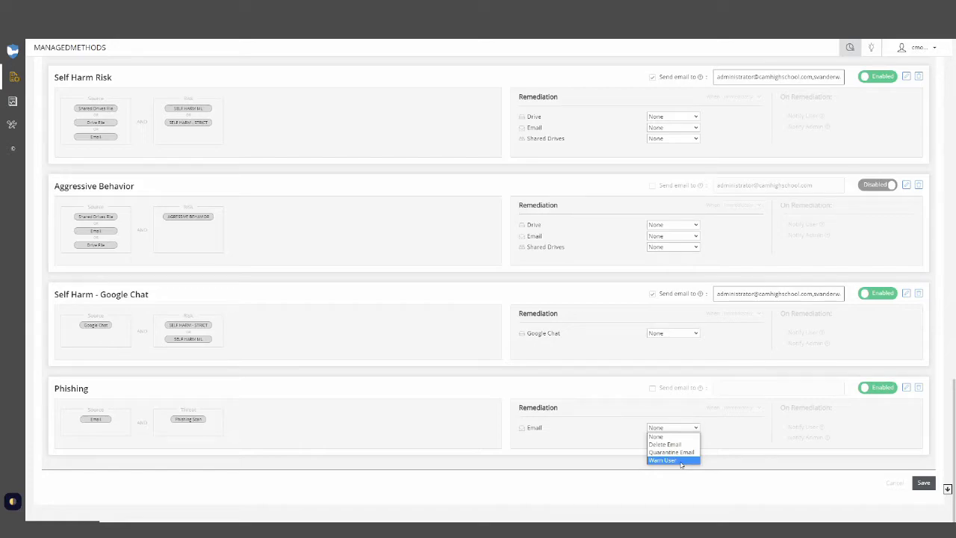
left_click(672, 460)
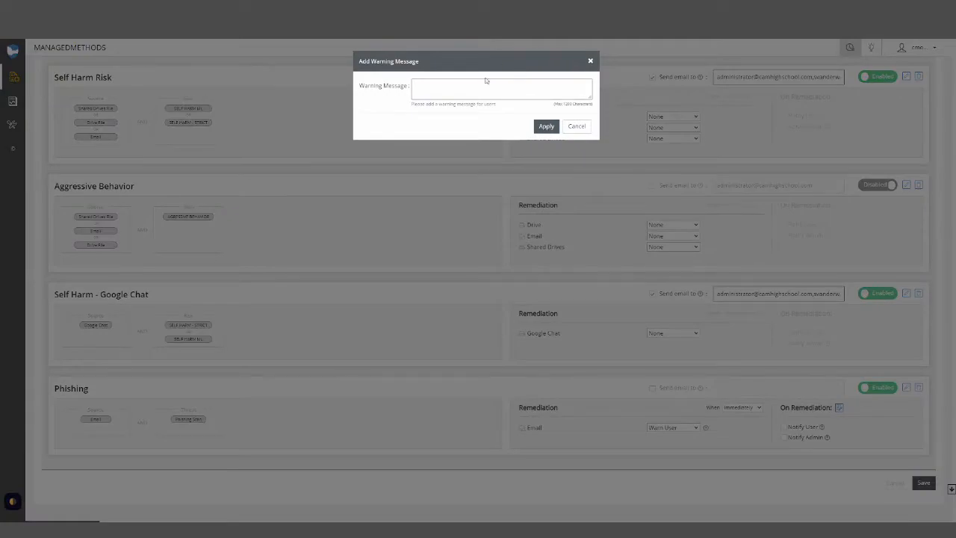
left_click(590, 61)
left_click(673, 427)
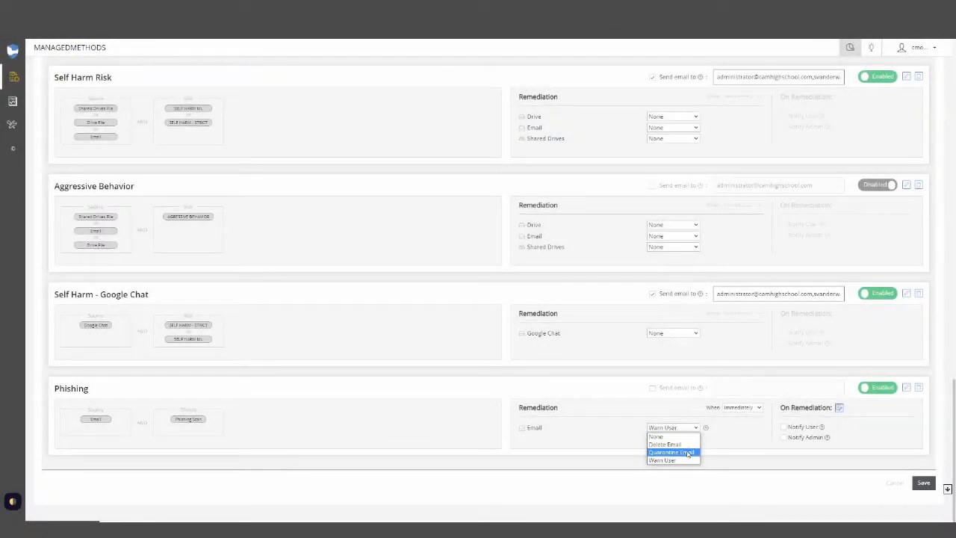
left_click(676, 445)
left_click(696, 427)
left_click(672, 452)
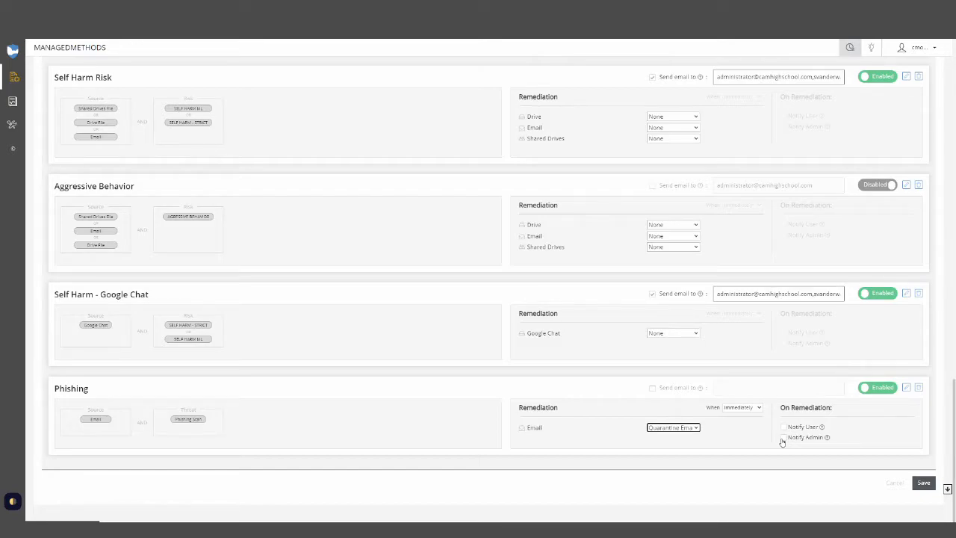
left_click(676, 428)
left_click(682, 437)
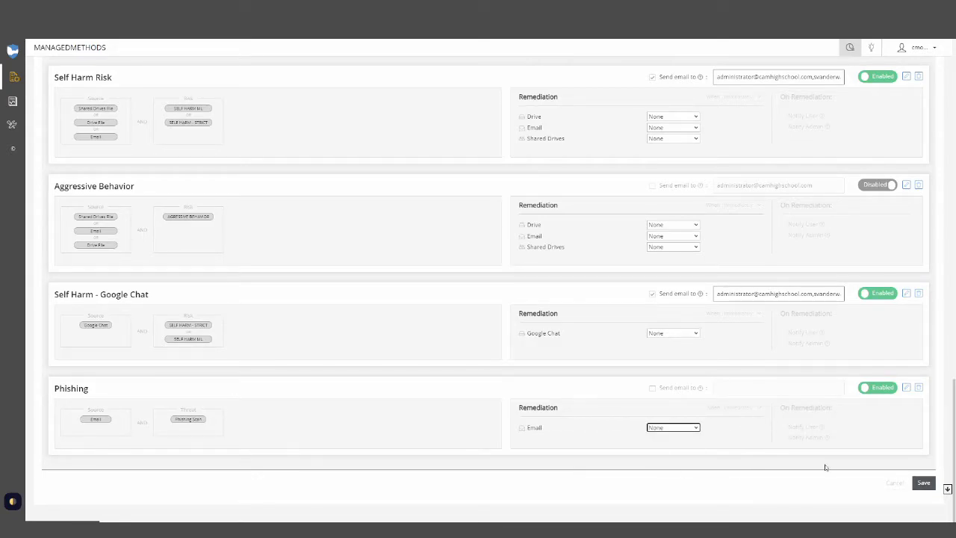
Save the policy set with the new Phishing policy.
left_click(924, 483)
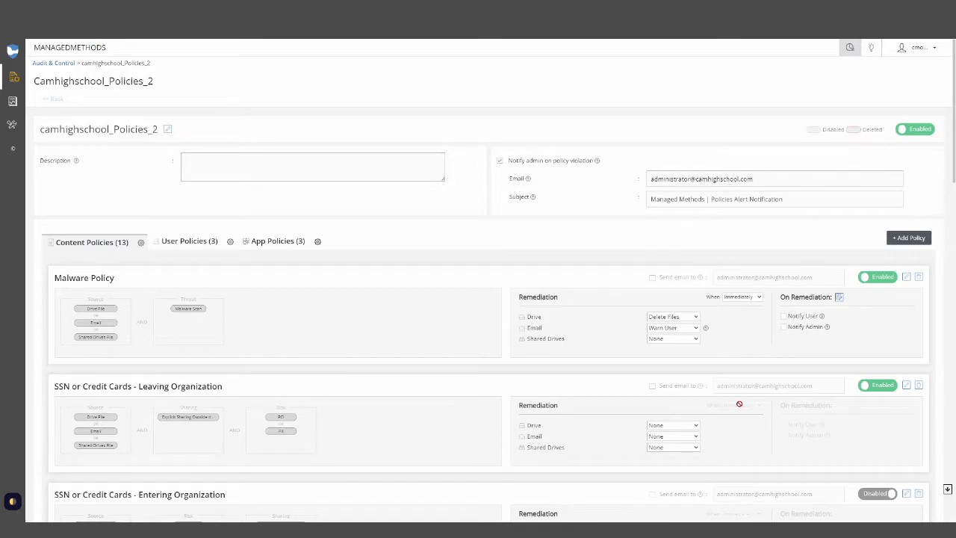
Start a new content policy named Revoking Shares between OUs with Drive File as the source.
left_click(896, 237)
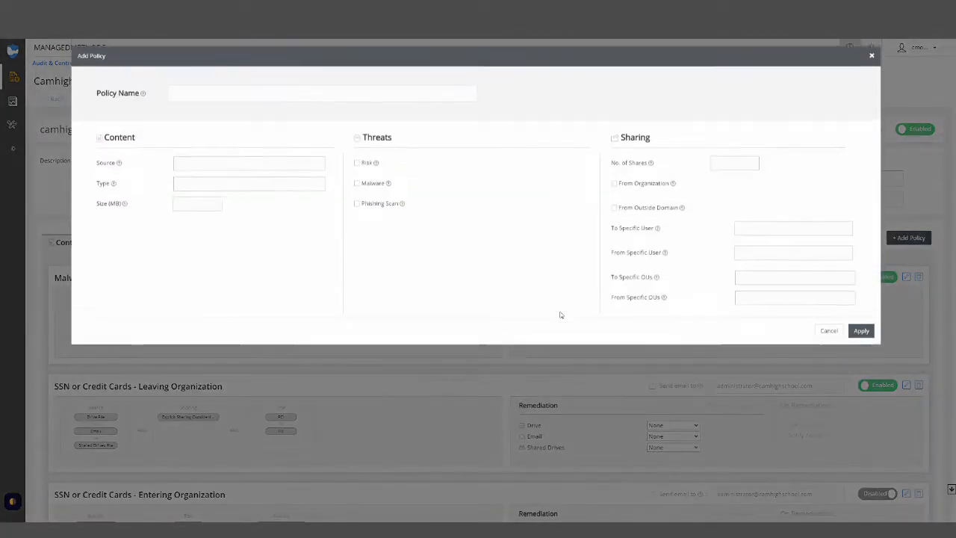
left_click(348, 100)
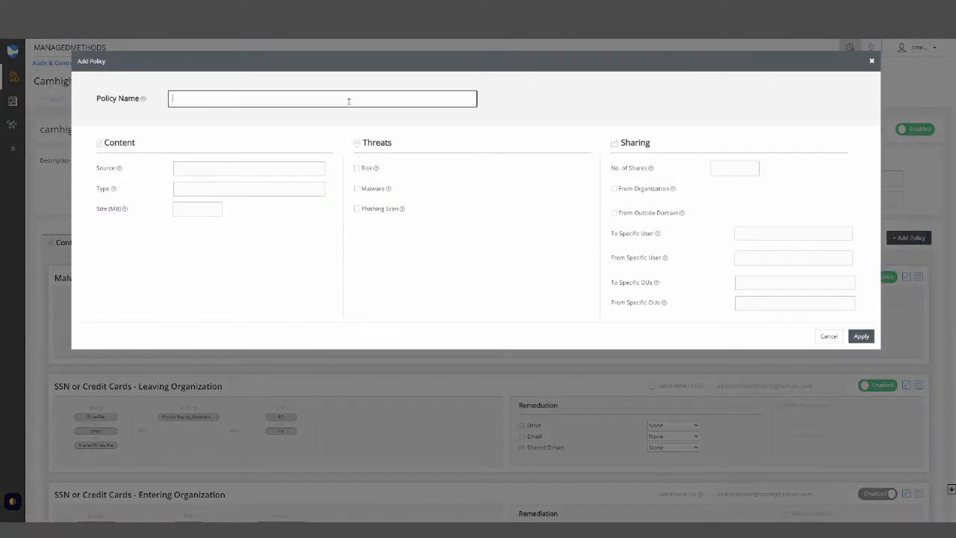
type("Revoking Shares between OUs")
left_click(226, 167)
left_click(211, 211)
left_click(524, 263)
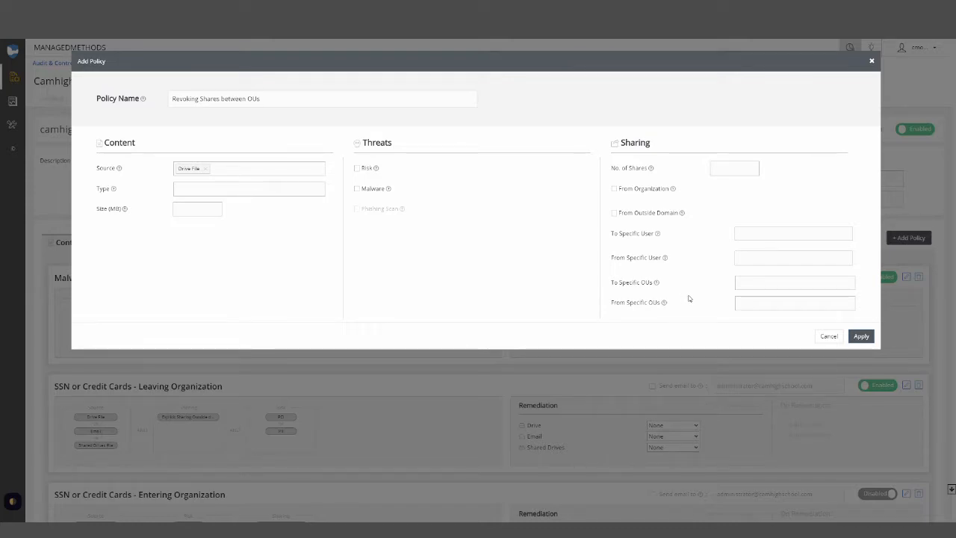
Set the policy's sharing to go from the /Teachers OU to the /Students OU and apply the policy.
left_click(760, 302)
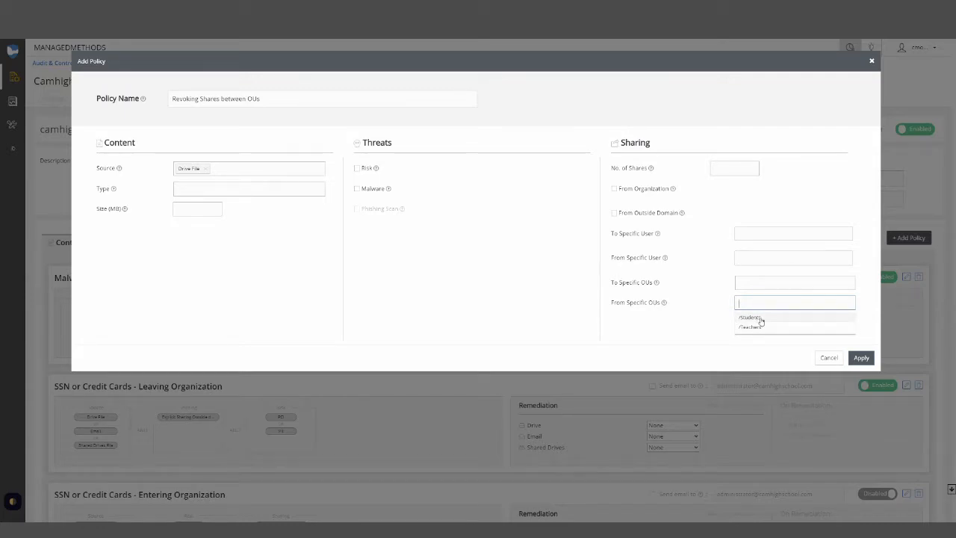
left_click(762, 328)
left_click(749, 283)
left_click(758, 297)
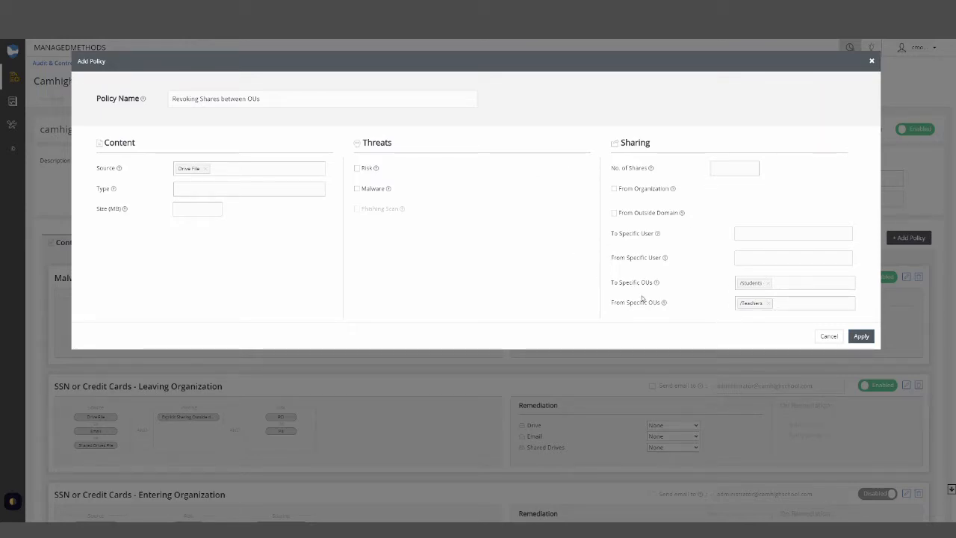
left_click(858, 337)
Try Revoke share with Notify User as the Drive remediation for Revoking Shares between OUs, and reset it to None.
left_click(948, 489)
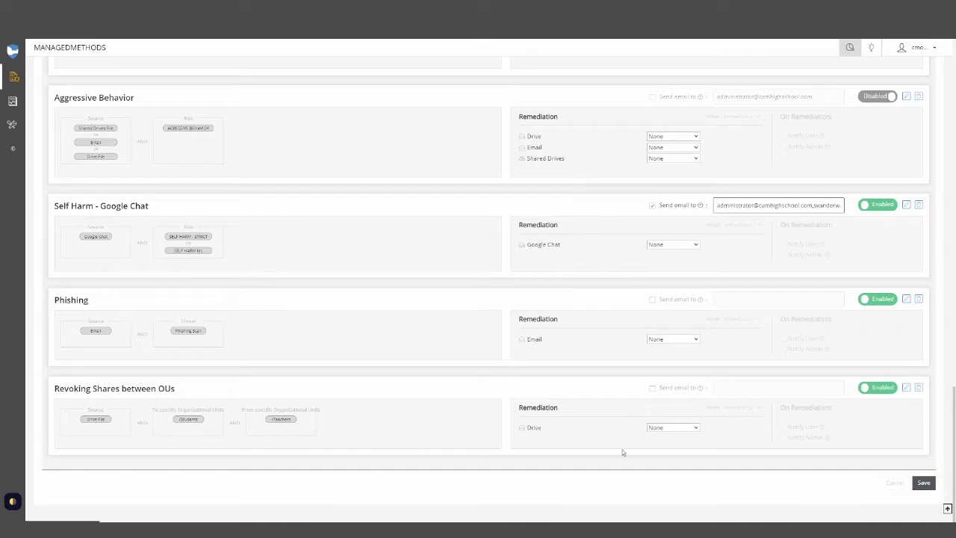
left_click(656, 429)
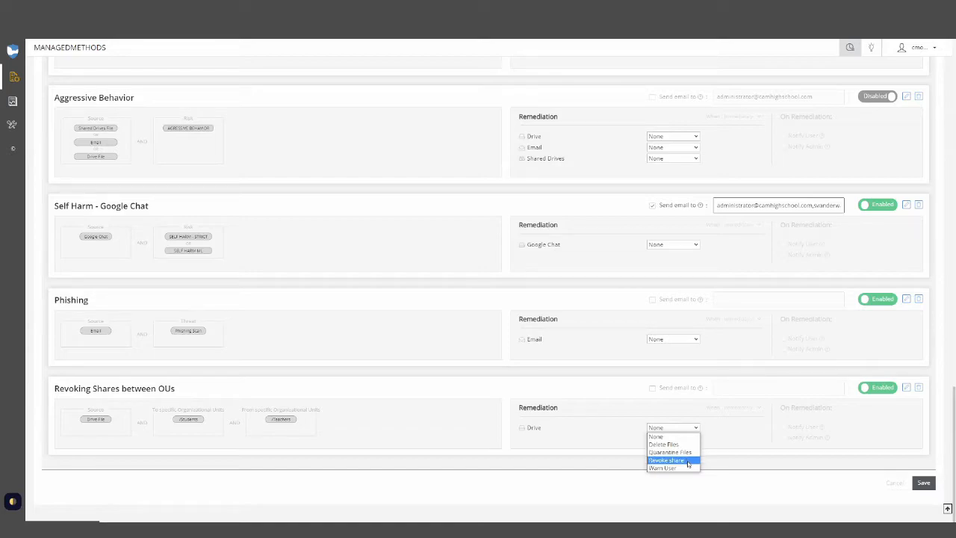
left_click(689, 461)
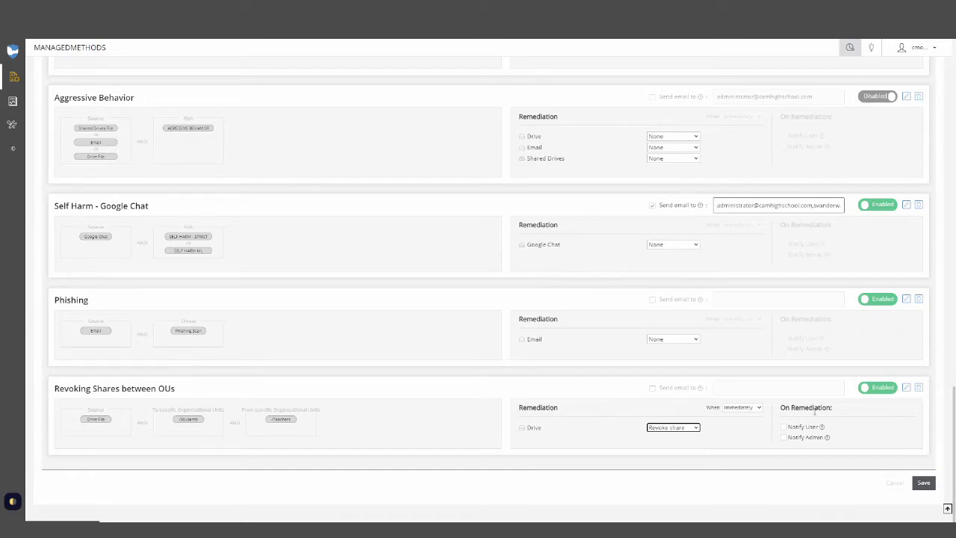
left_click(782, 427)
left_click(838, 407)
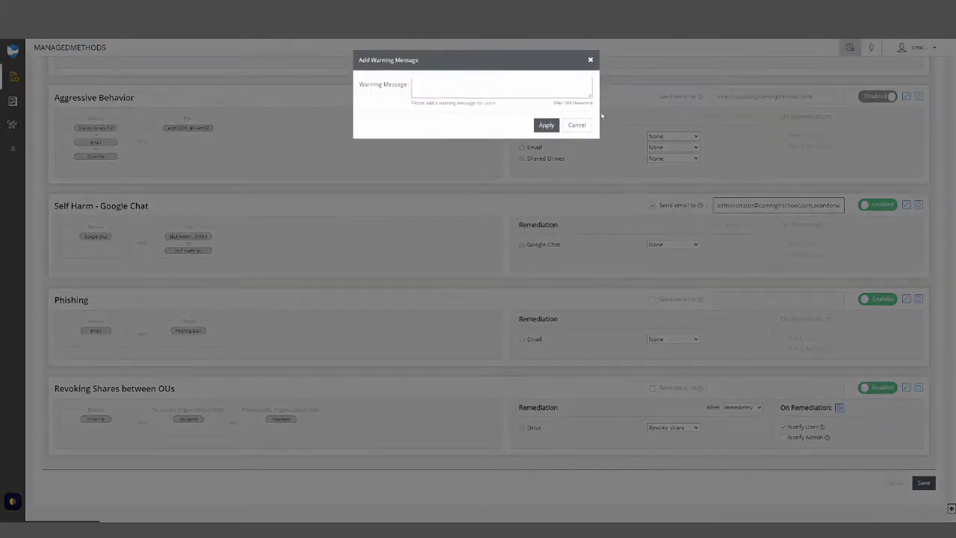
left_click(591, 61)
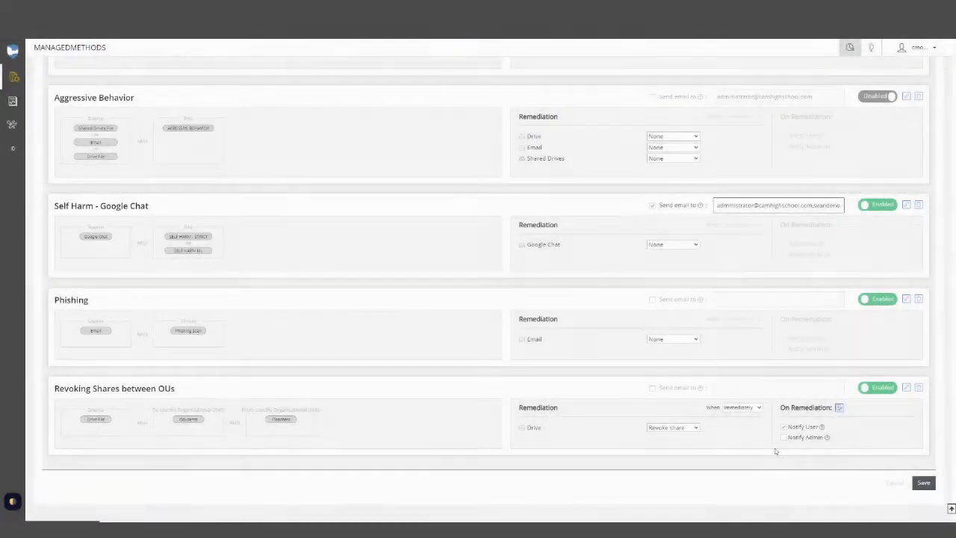
left_click(748, 410)
left_click(747, 413)
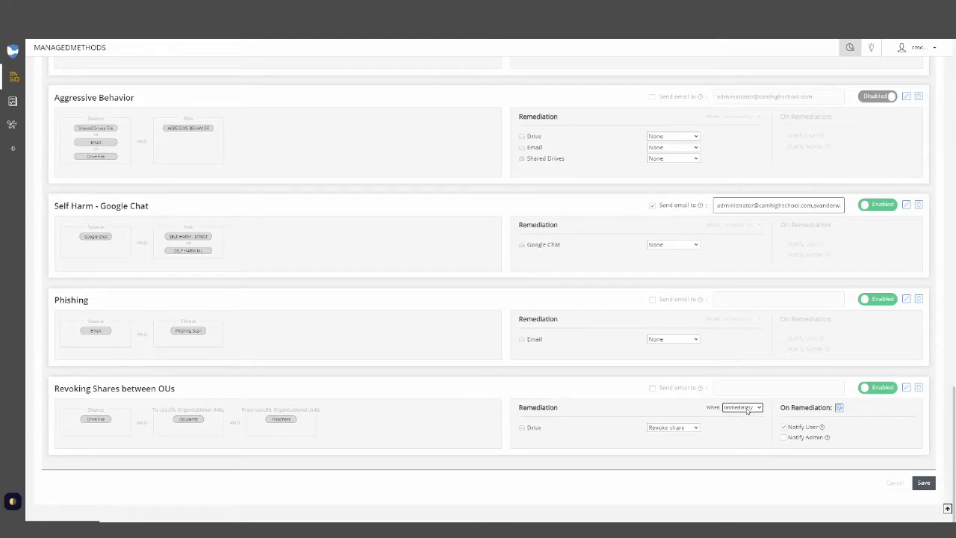
left_click(687, 430)
left_click(675, 436)
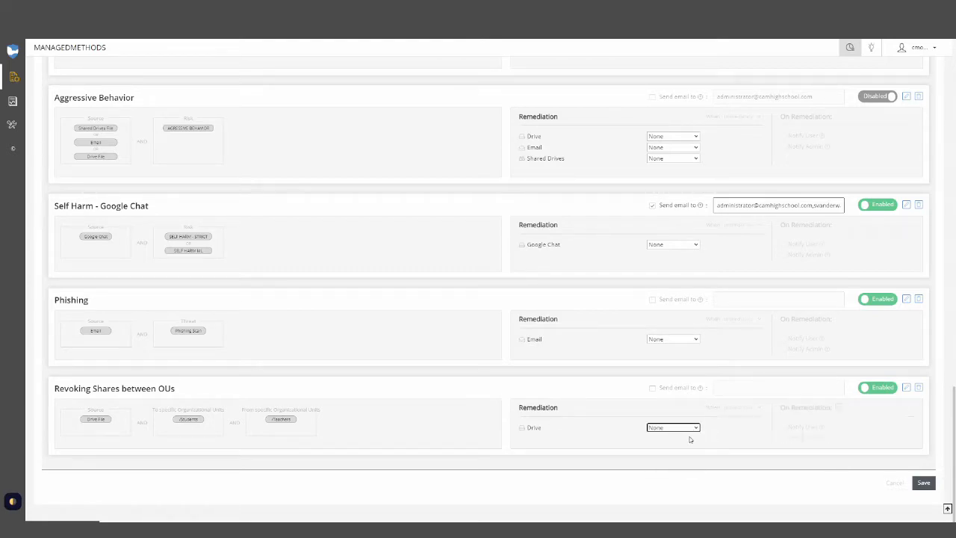
Save the policy set with the Revoking Shares between OUs policy.
left_click(923, 482)
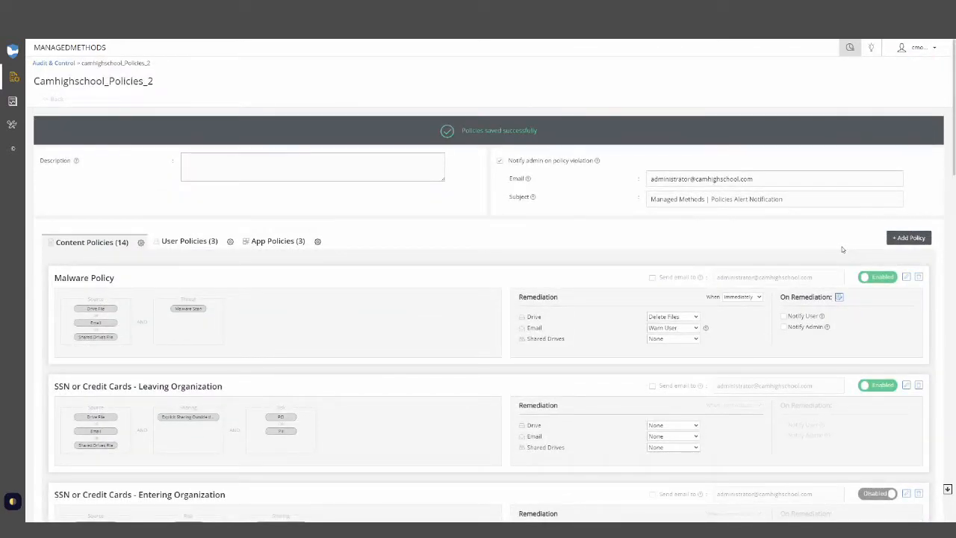
Start a new content policy named Google Chat - Toxicity with Google Chat as the source.
left_click(897, 239)
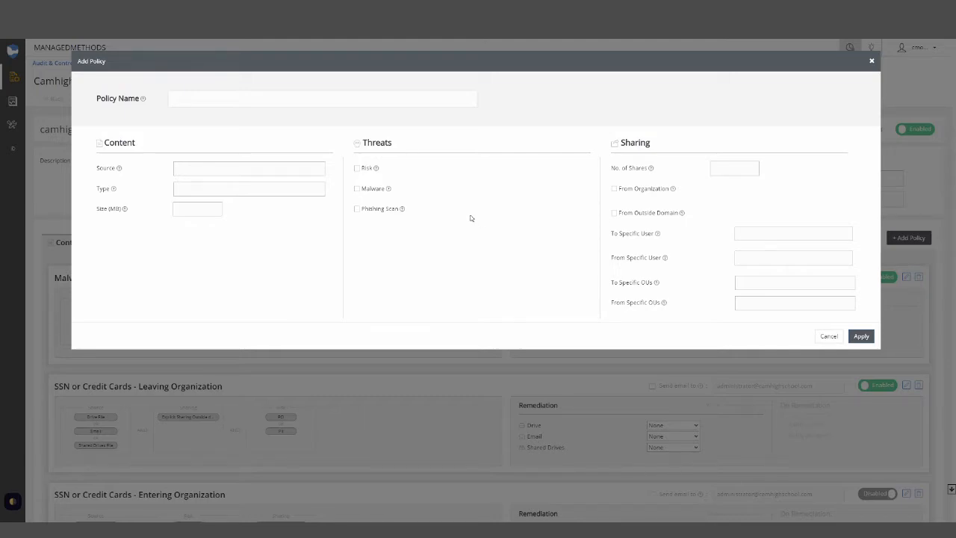
left_click(277, 97)
type("Coogle Chat")
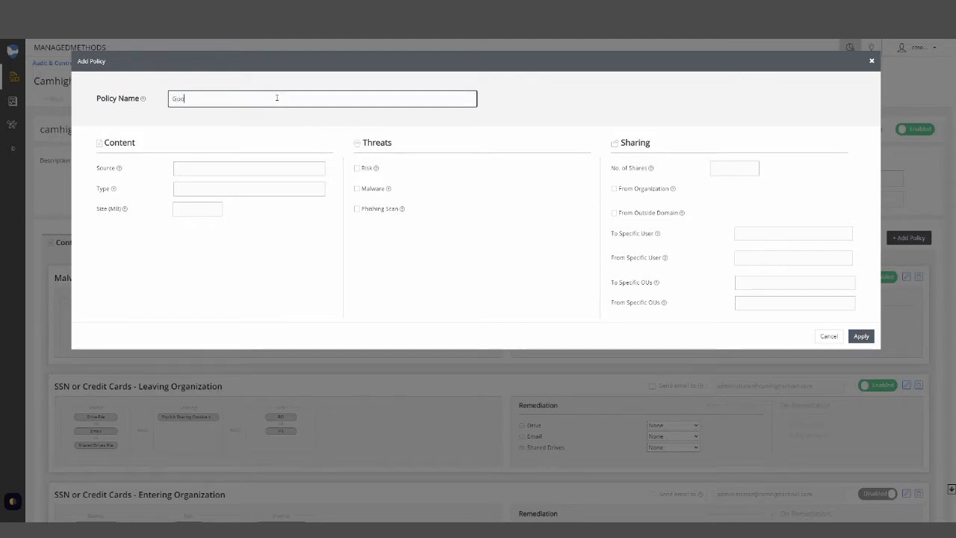
type(" - Toxicity")
left_click(214, 169)
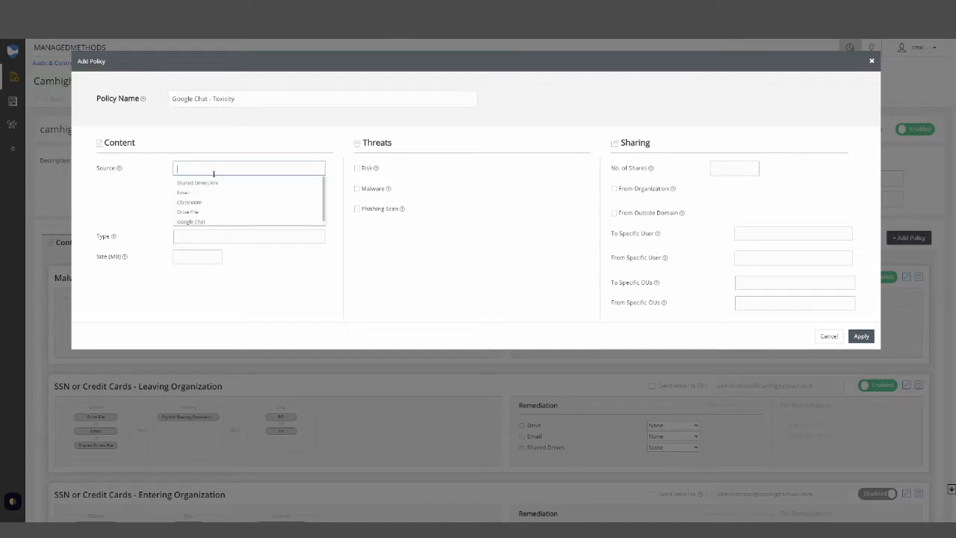
left_click(211, 222)
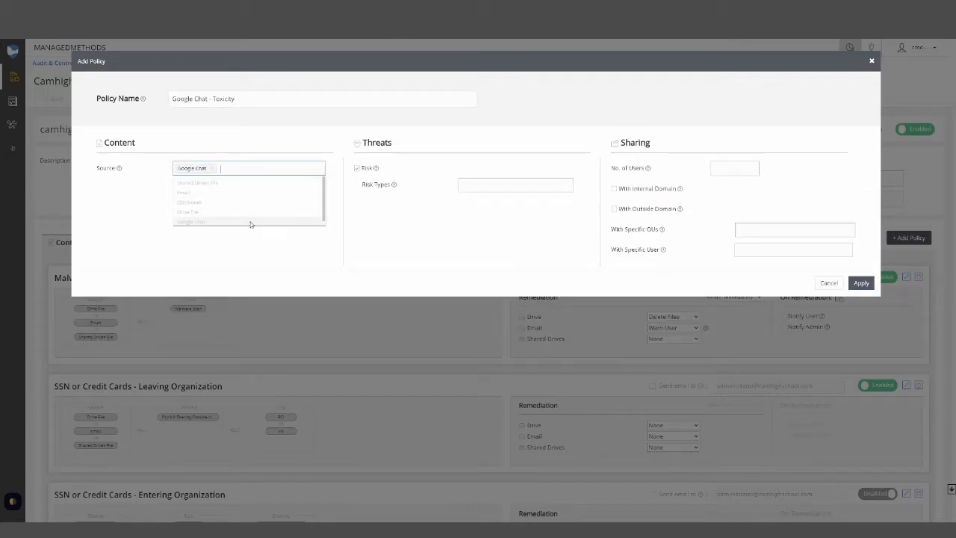
left_click(371, 235)
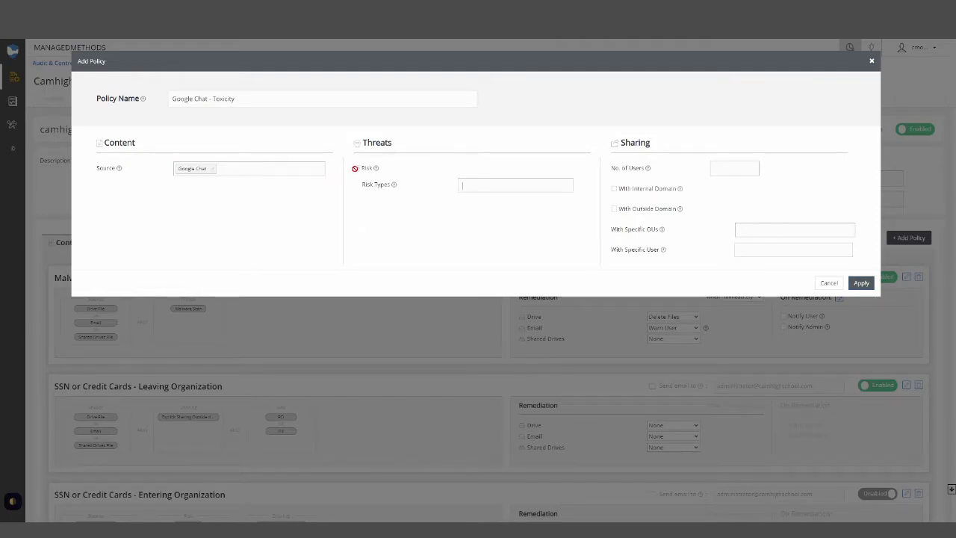
Set the policy's risk type to TOXICITY RISK ML.
left_click(474, 181)
scroll(496, 224, "down", 3)
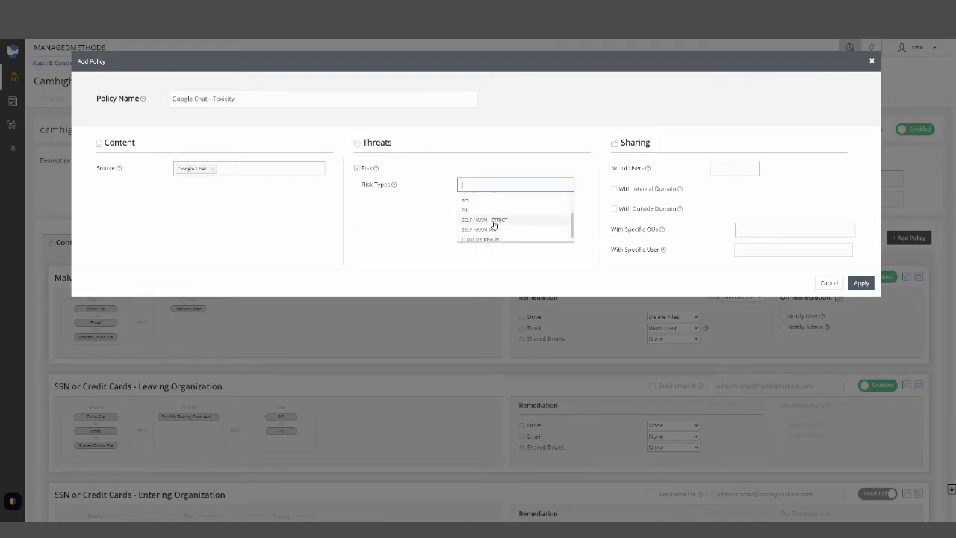
left_click(489, 235)
left_click(502, 171)
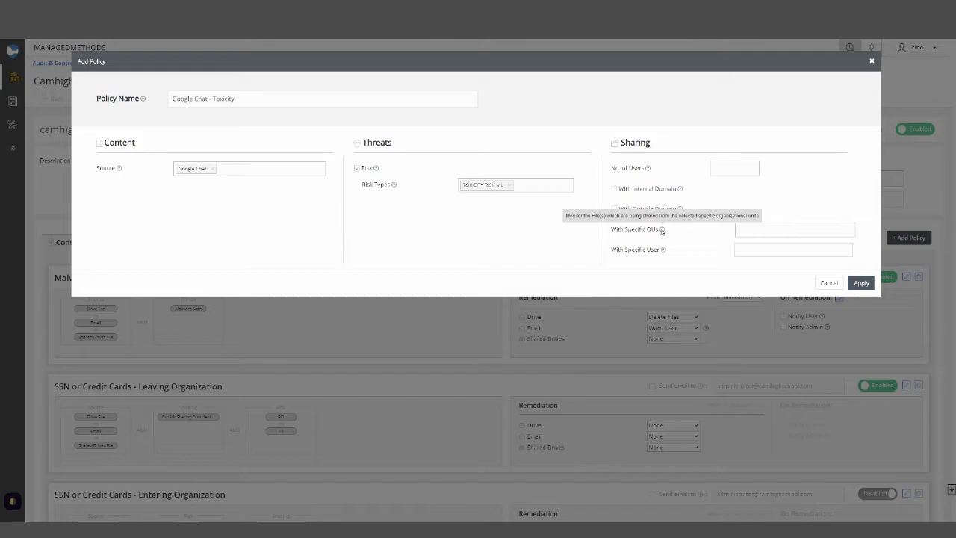
Try limiting the toxicity policy to the /Students OU and remove that OU again.
left_click(749, 229)
left_click(754, 244)
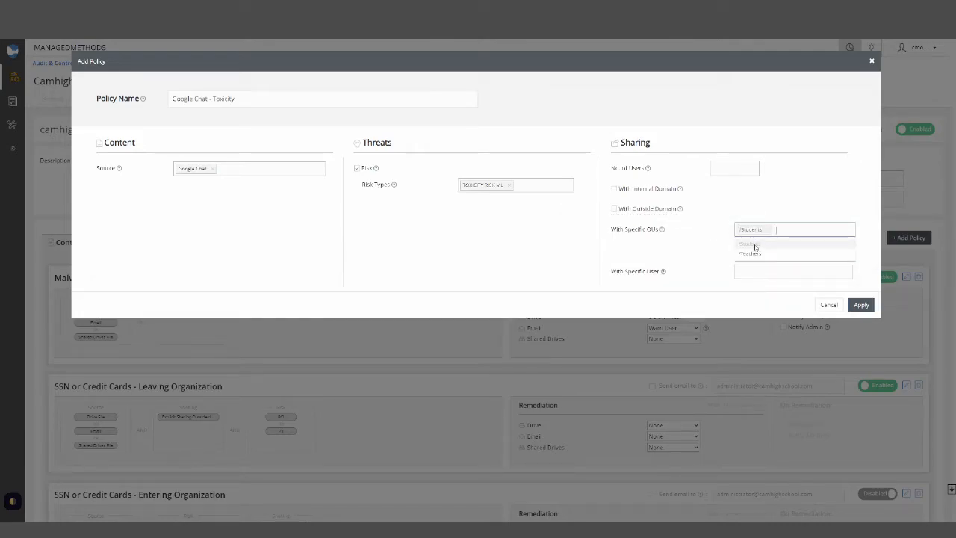
left_click(768, 230)
left_click(577, 236)
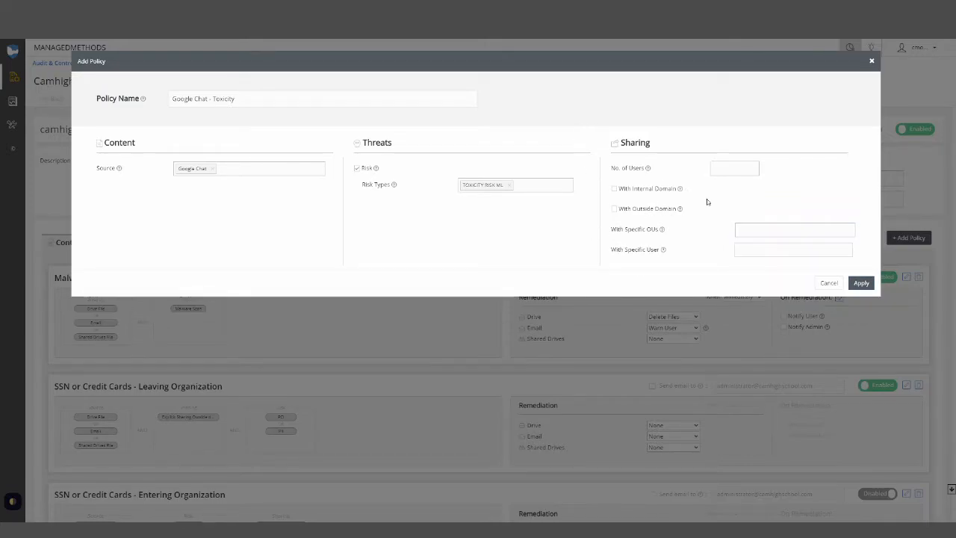
Apply the Google Chat - Toxicity policy and bring it into view in the content policies list.
left_click(861, 283)
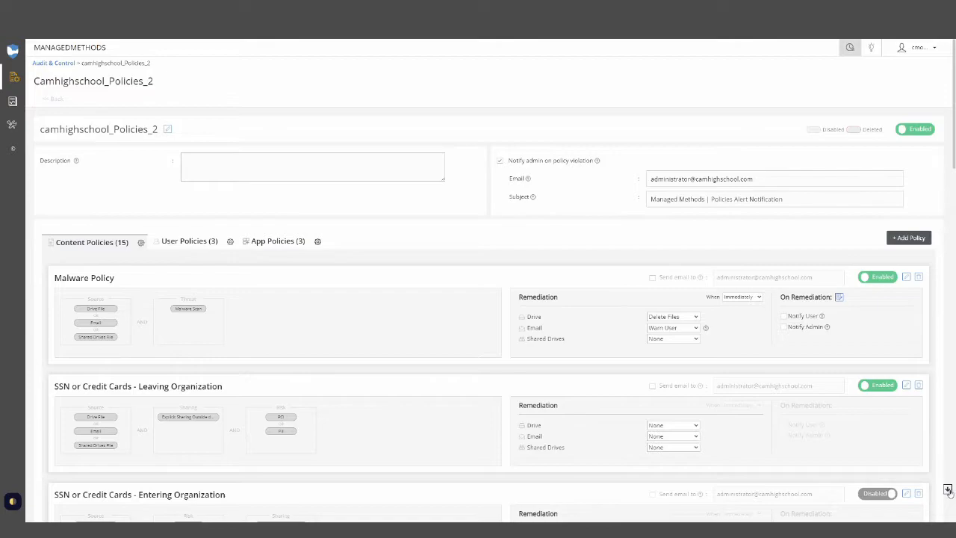
left_click(950, 490)
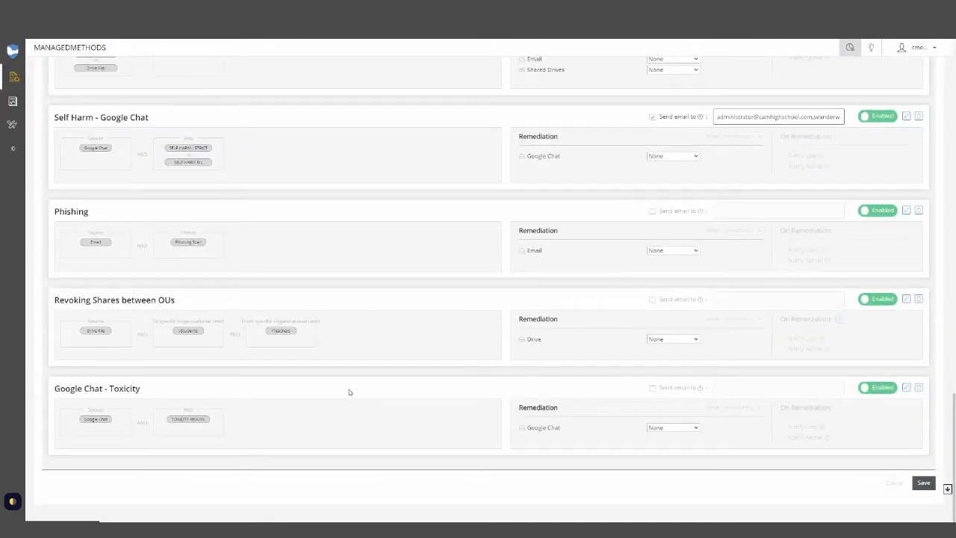
Check the remediation options of the Google Chat - Toxicity policy and save the policies.
left_click(675, 429)
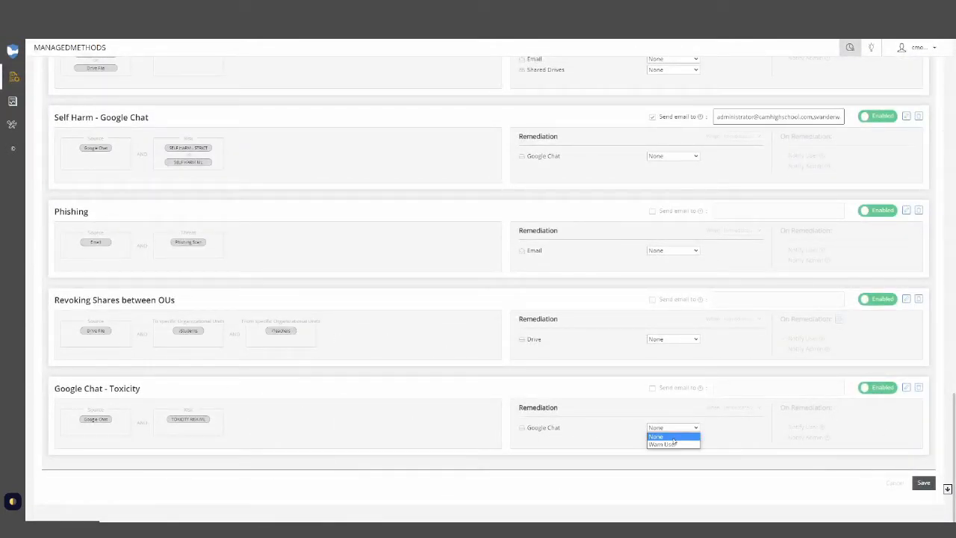
left_click(664, 424)
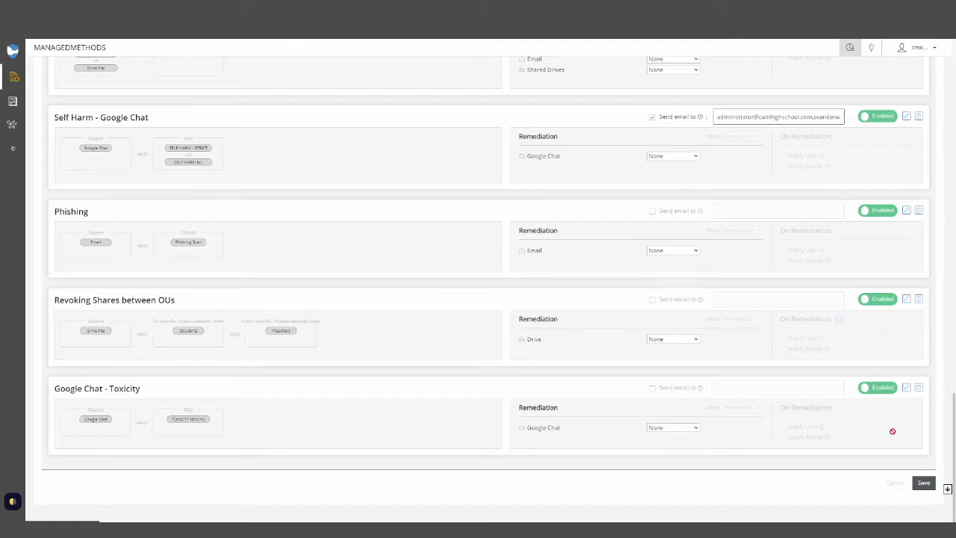
left_click(924, 482)
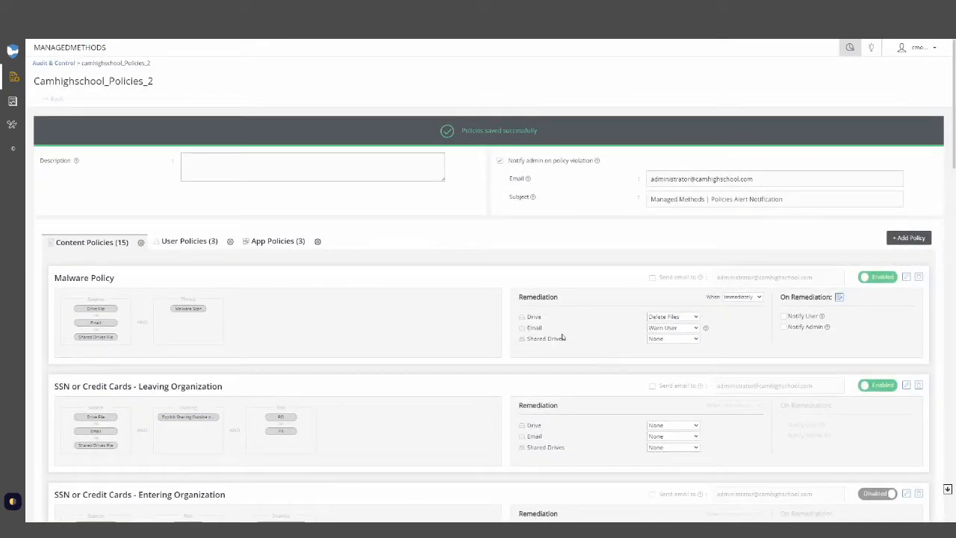
Enable the Movies and Videos content policy and open it for editing.
scroll(565, 336, "down", 3)
scroll(562, 335, "down", 2)
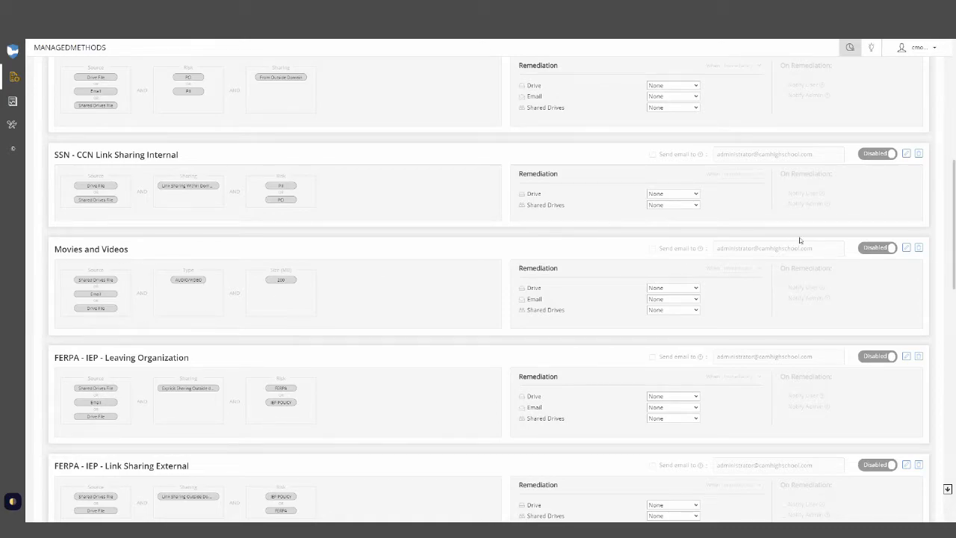
left_click(888, 248)
left_click(905, 249)
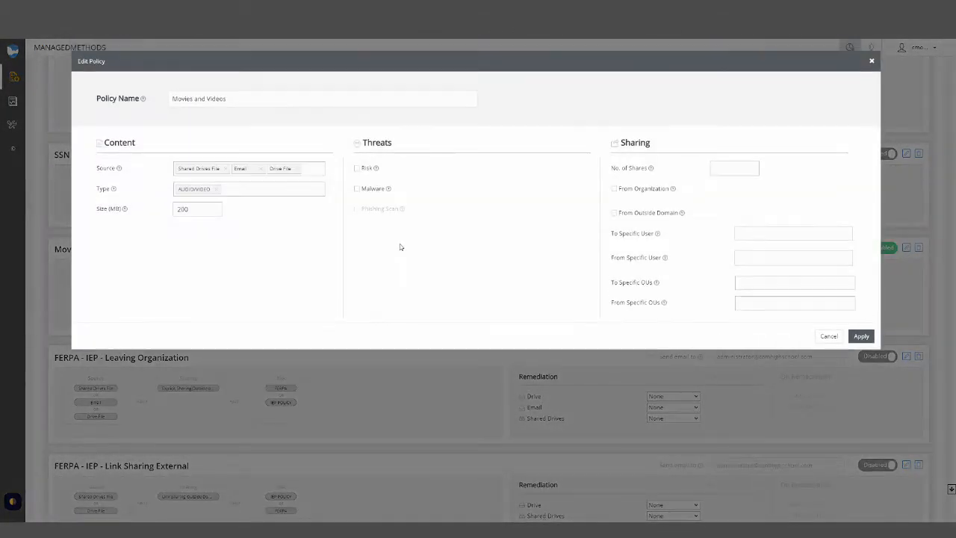
Inspect the size limit and From Specific OUs options of Movies and Videos, then cancel the edit and disable the policy again.
left_click(196, 208)
left_click(738, 303)
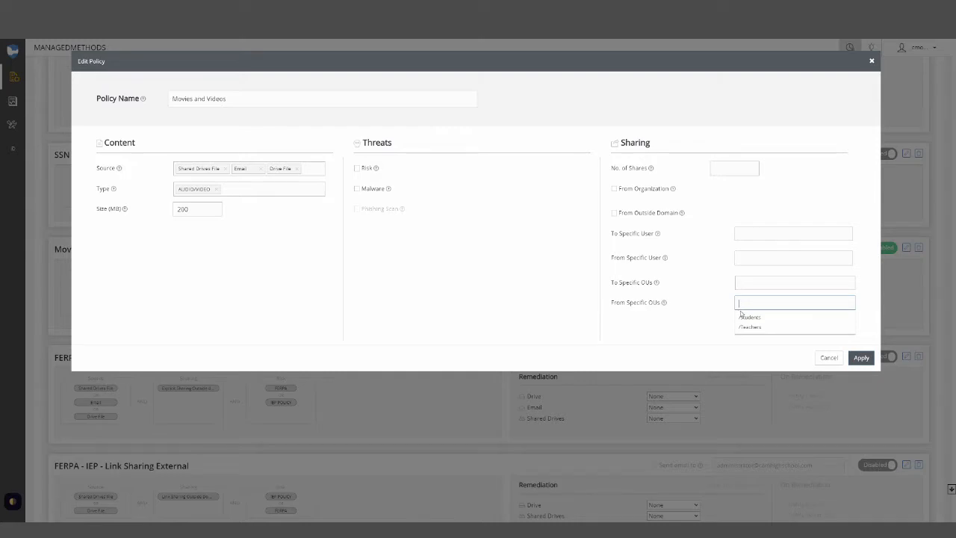
left_click(662, 325)
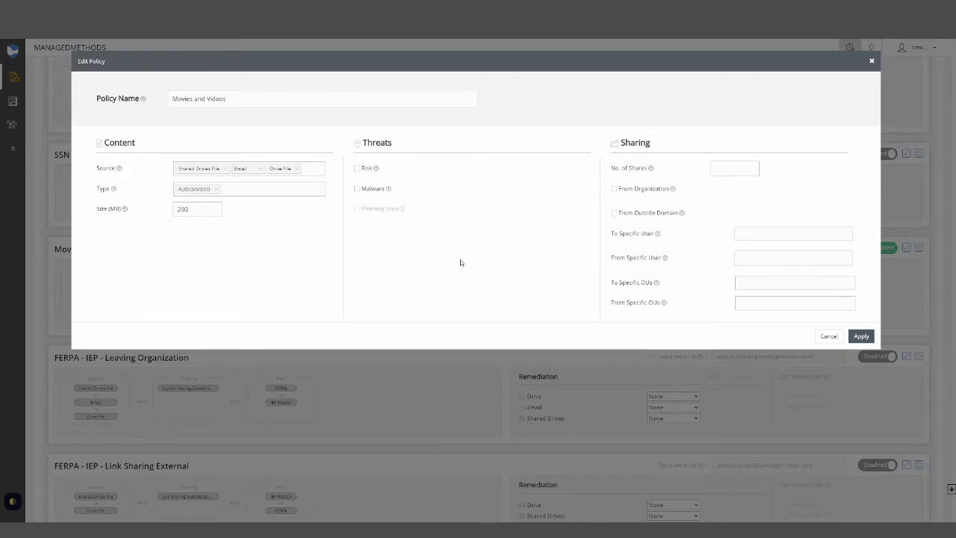
left_click(824, 338)
left_click(880, 250)
Review the user policies, examining the remediation options of the Suspicious Logins Policy and the parameters offered for a new user policy.
scroll(687, 320, "down", 10)
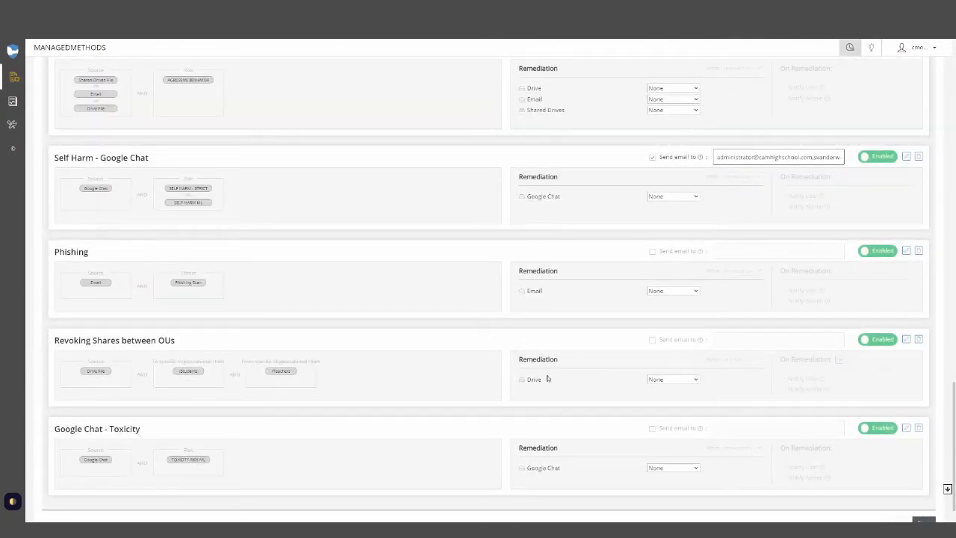
scroll(582, 395, "up", 2)
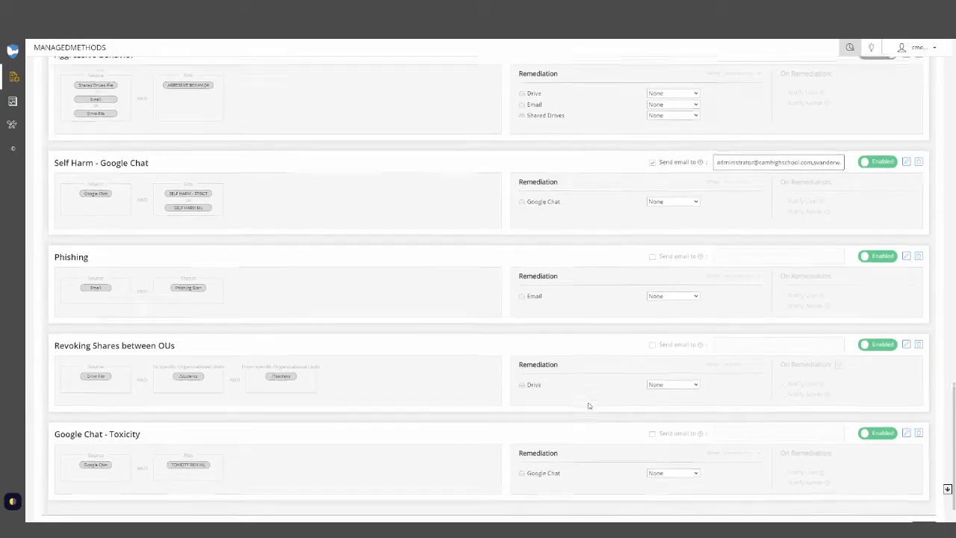
scroll(591, 405, "down", 3)
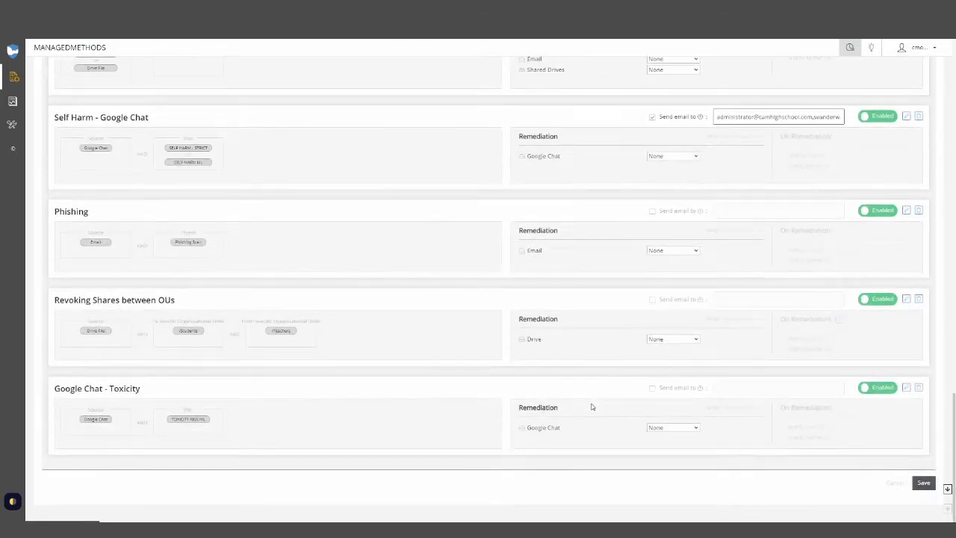
scroll(603, 428, "up", 5)
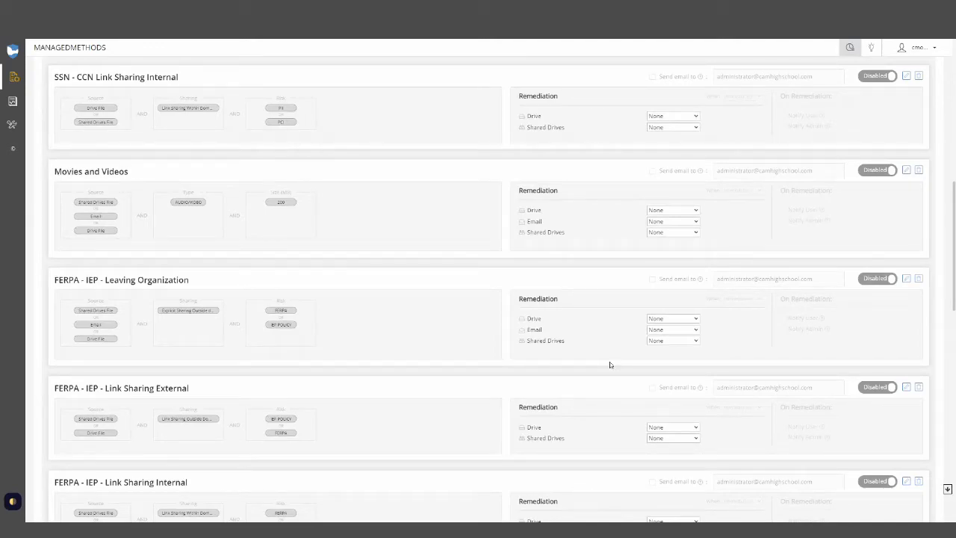
scroll(611, 368, "up", 10)
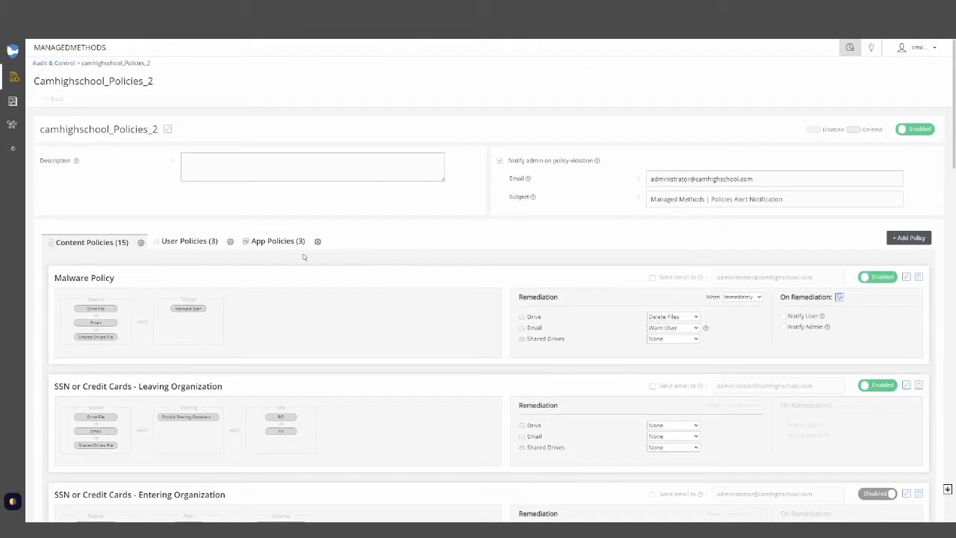
left_click(191, 241)
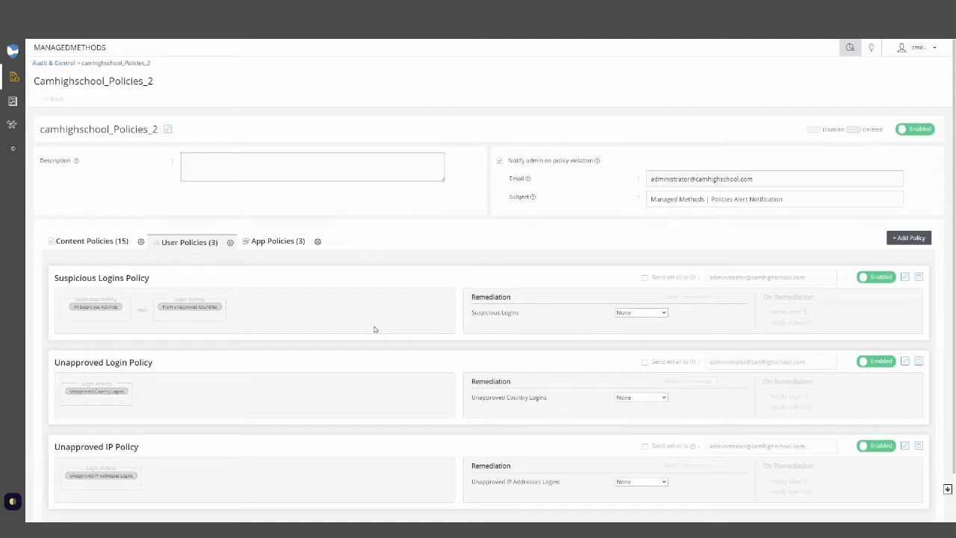
left_click(627, 315)
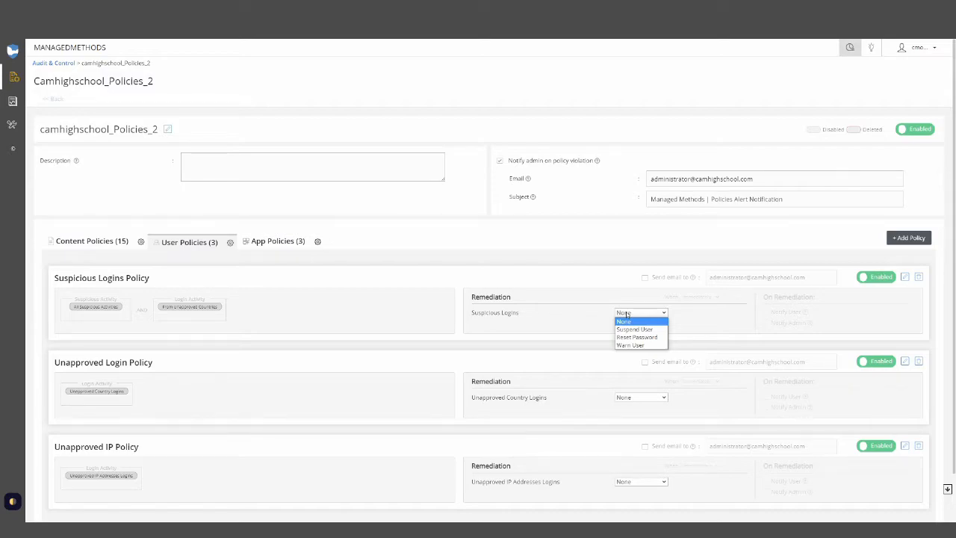
left_click(574, 291)
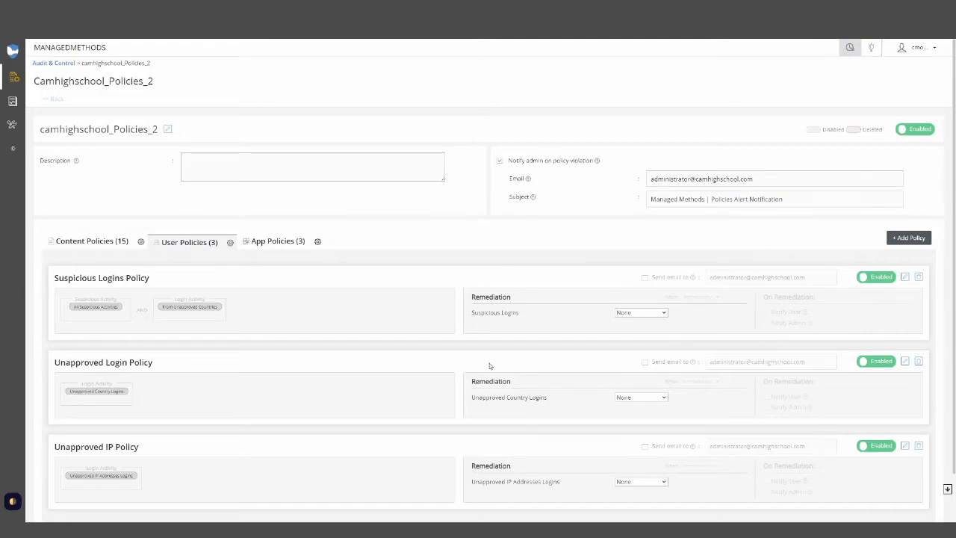
left_click(902, 238)
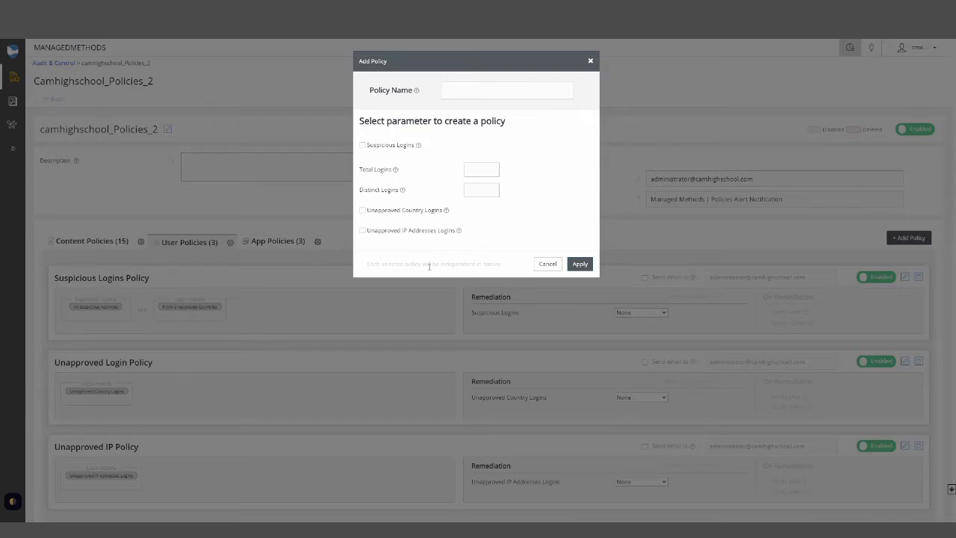
left_click(547, 264)
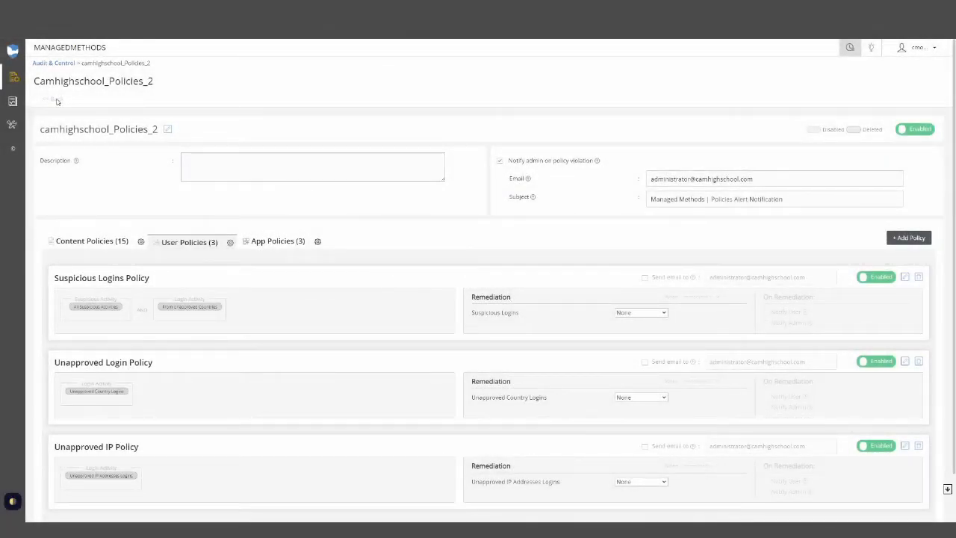
Open the Google Workspace for Education application's settings at its access rules for countries and IPs.
left_click(66, 65)
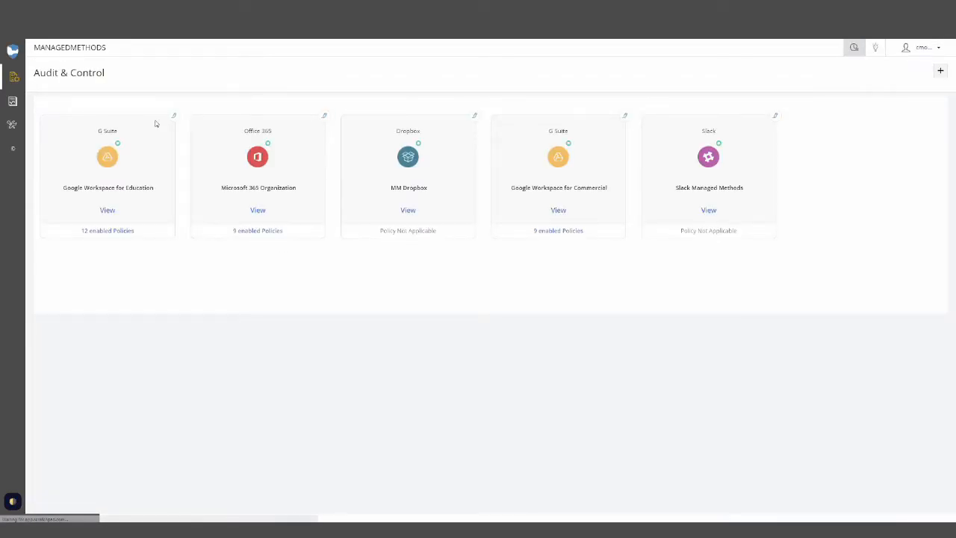
left_click(173, 116)
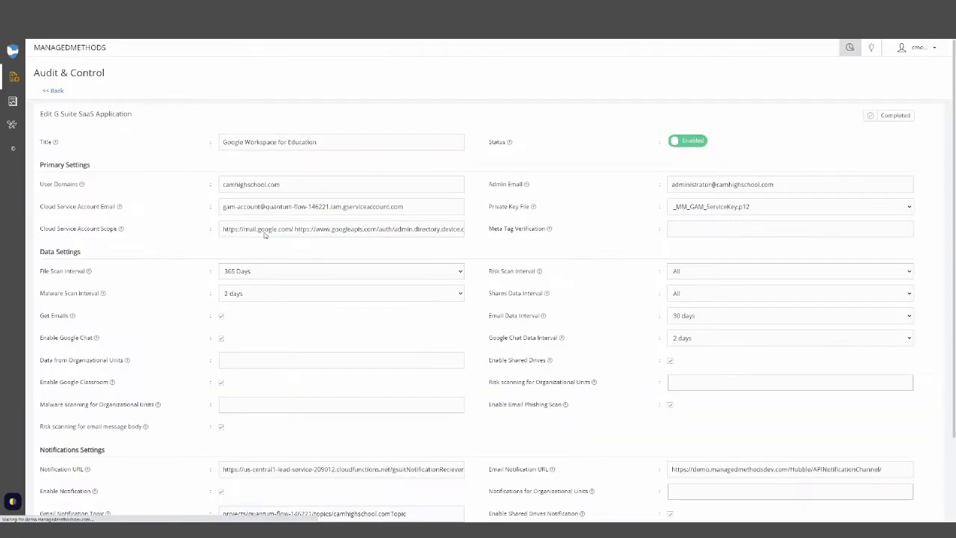
scroll(307, 266, "down", 3)
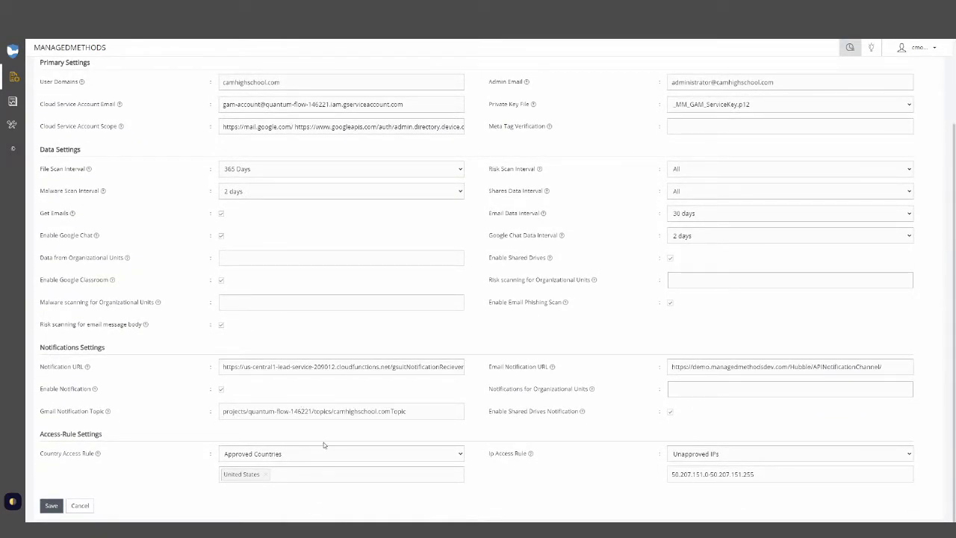
Search the approved countries for "can" and clear the search without adding a country.
left_click(313, 478)
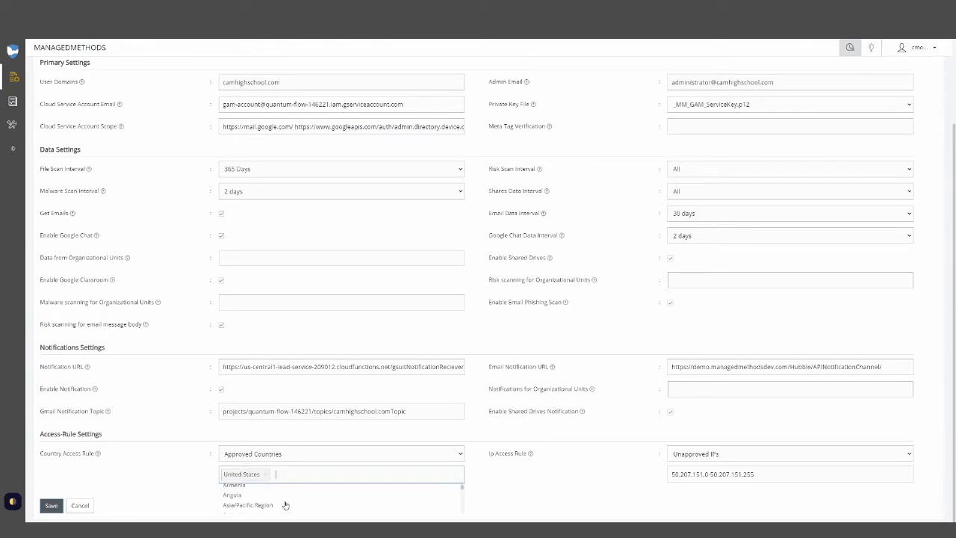
type("can")
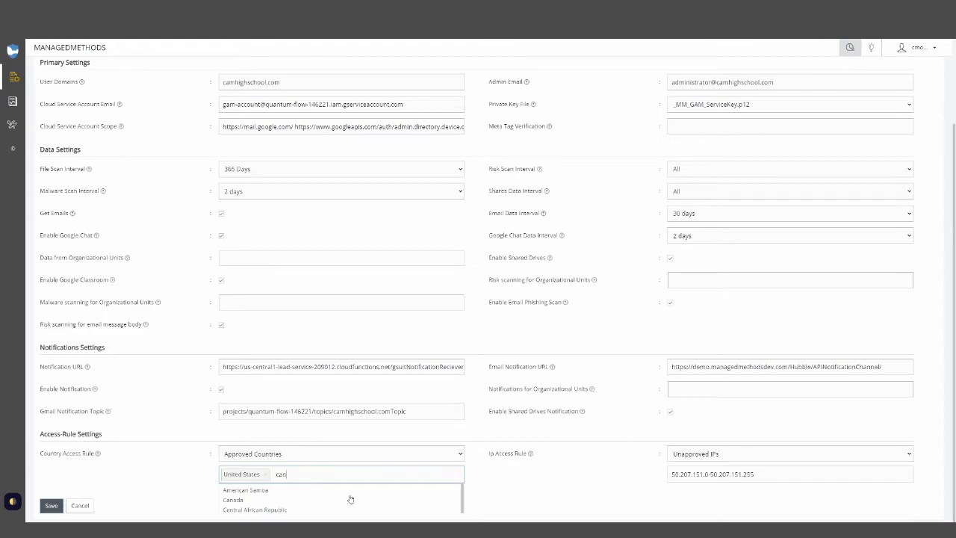
key("BackSpace")
key("BackSpace")
key("BackSpace")
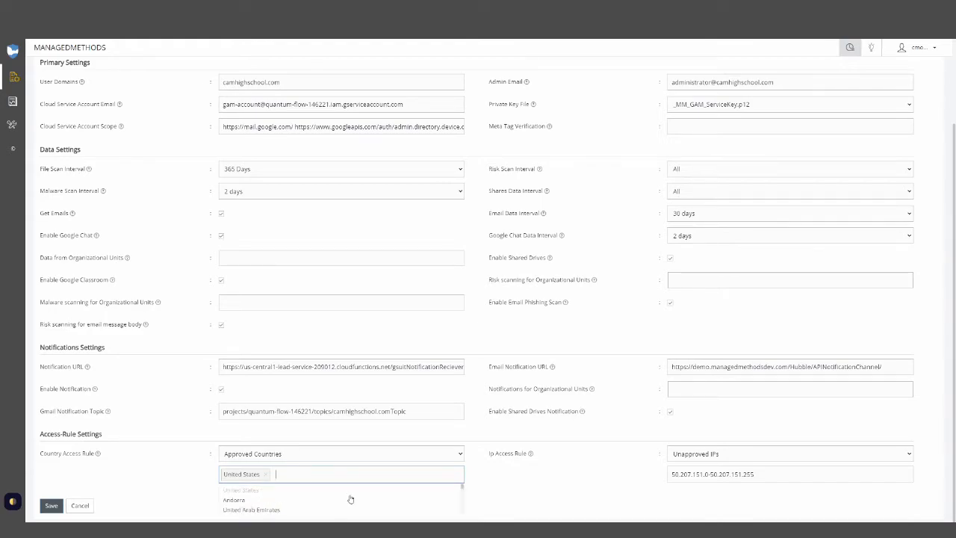
left_click(182, 476)
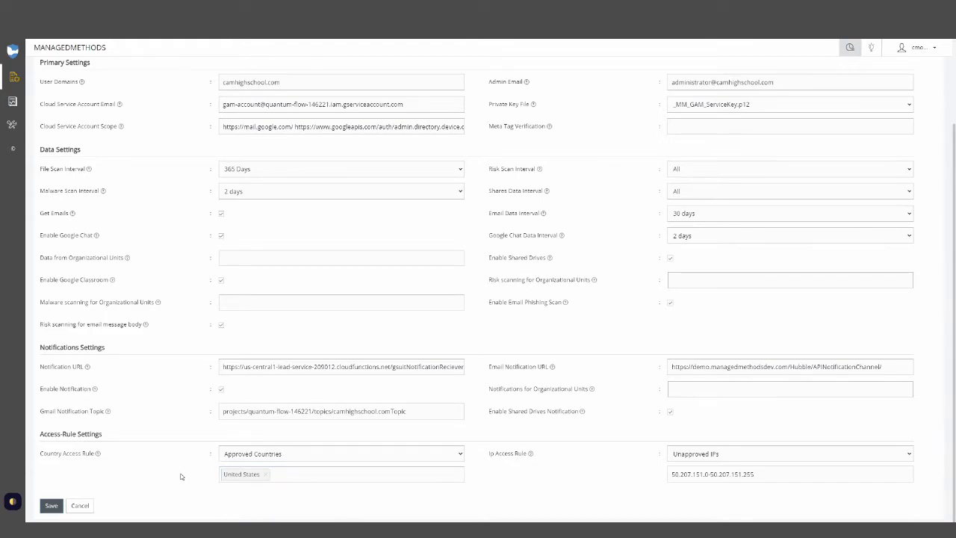
Return to the Google Workspace for Education policies and show its app policies.
scroll(141, 322, "up", 3)
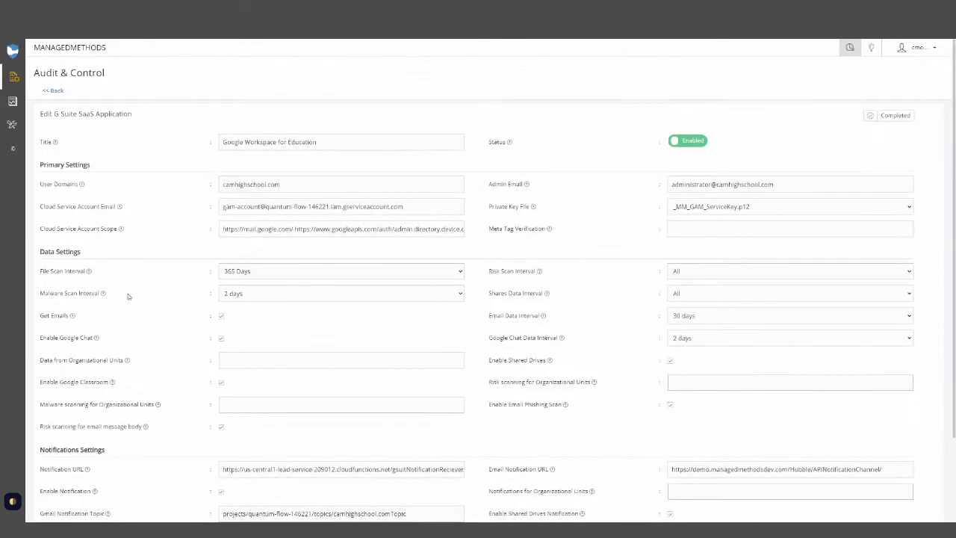
left_click(55, 90)
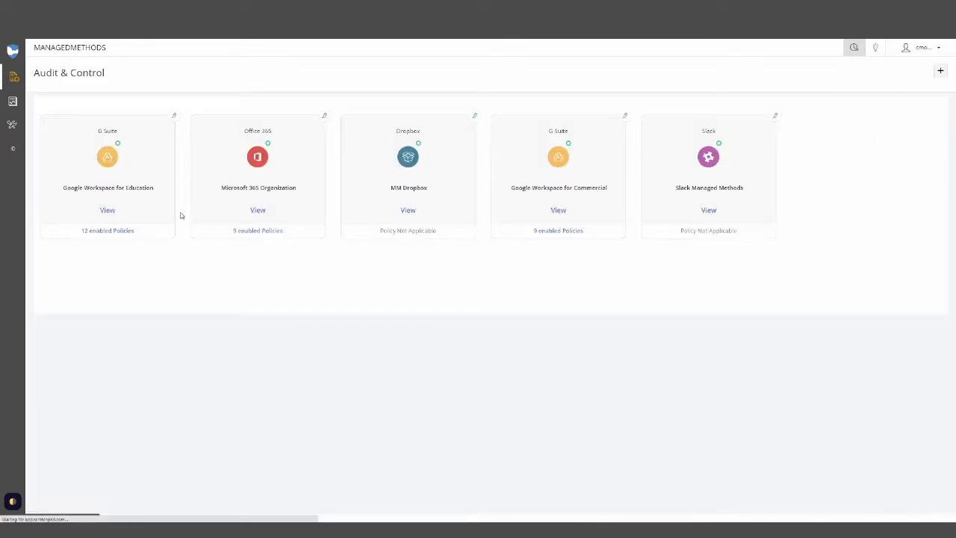
left_click(118, 232)
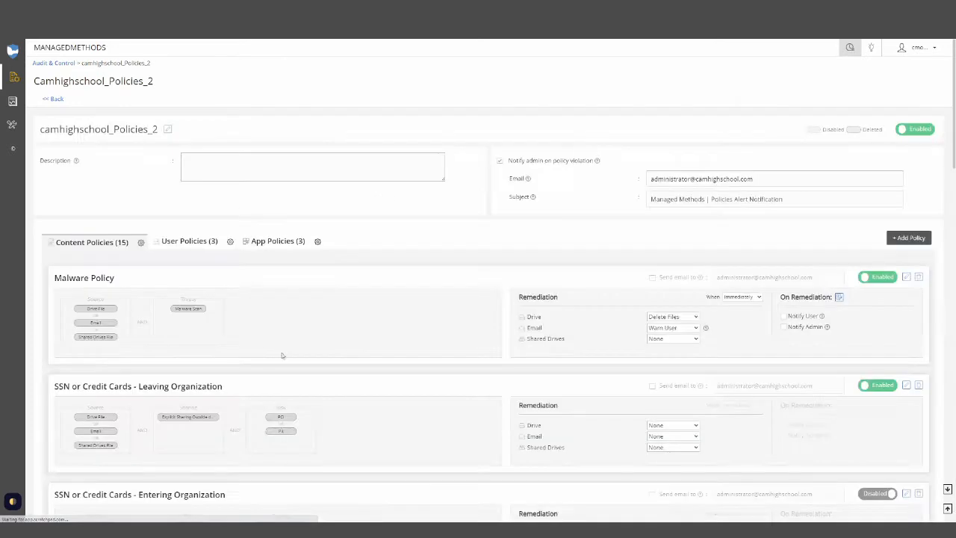
left_click(288, 246)
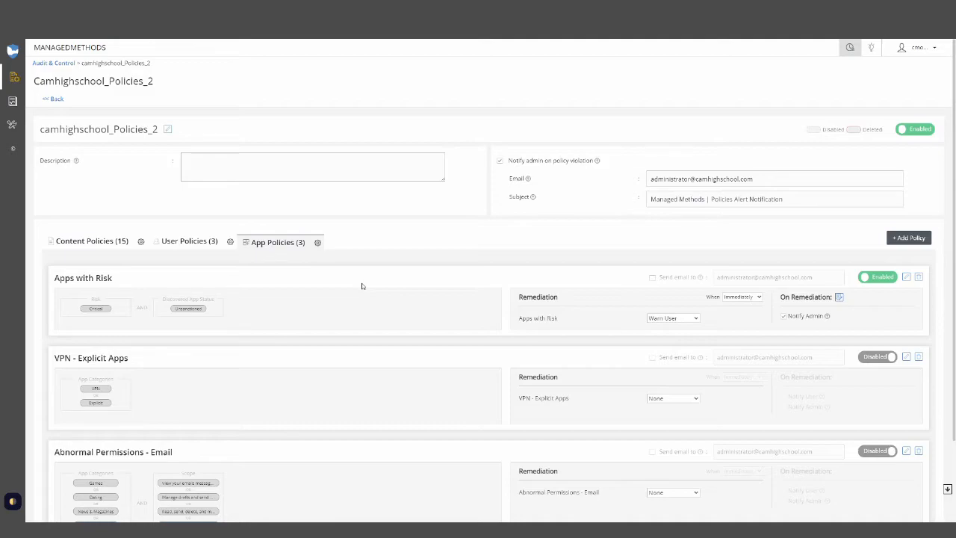
scroll(286, 427, "down", 2)
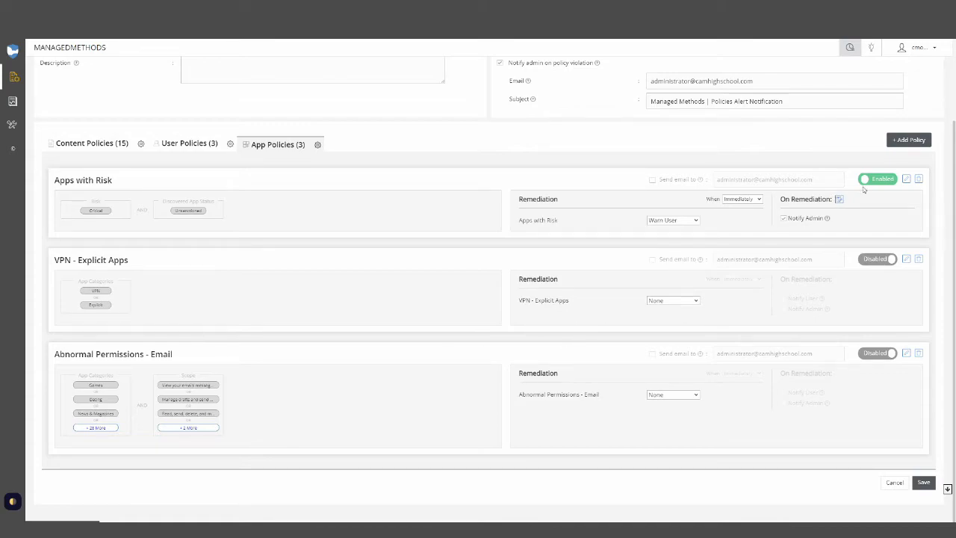
Start a new app policy that matches the app name exactly as Rakuten Cash Back.
left_click(907, 141)
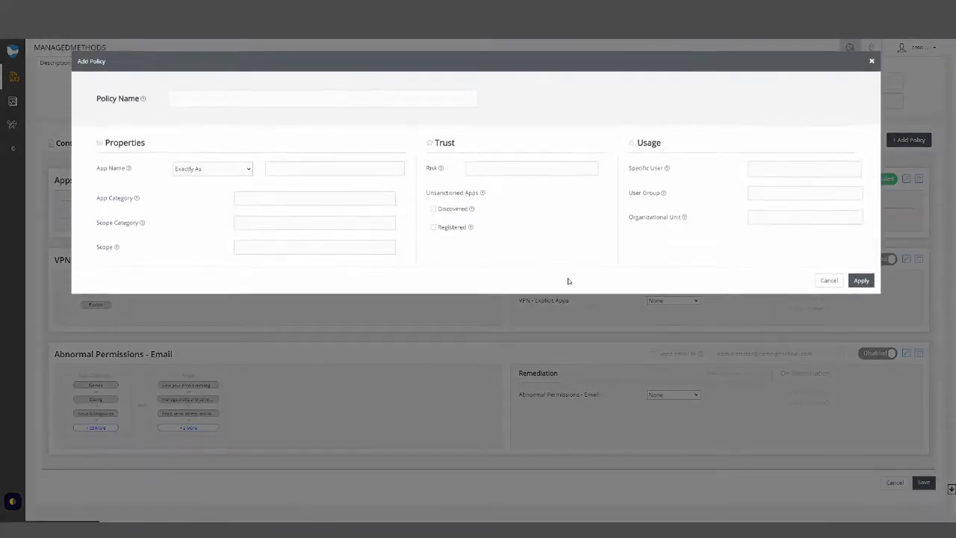
left_click(297, 168)
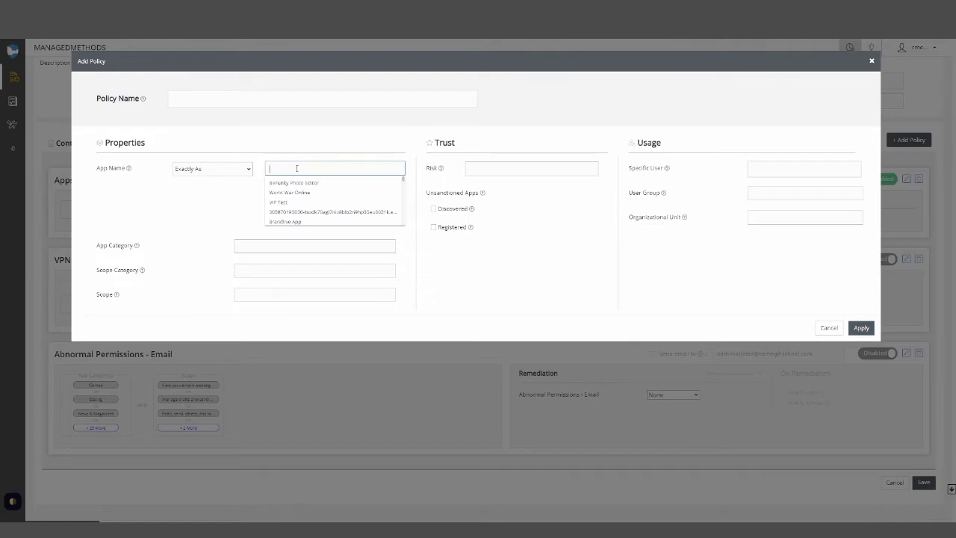
type("R")
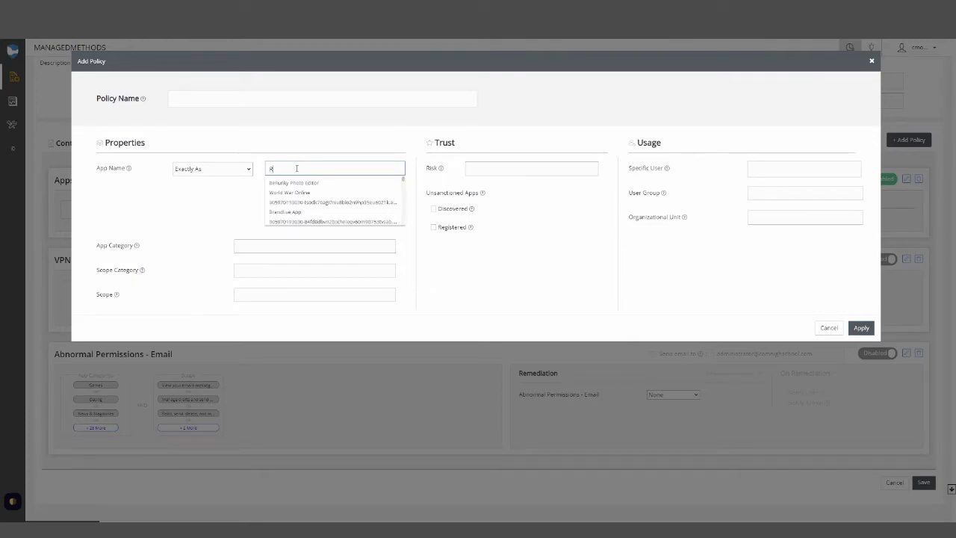
type("ak")
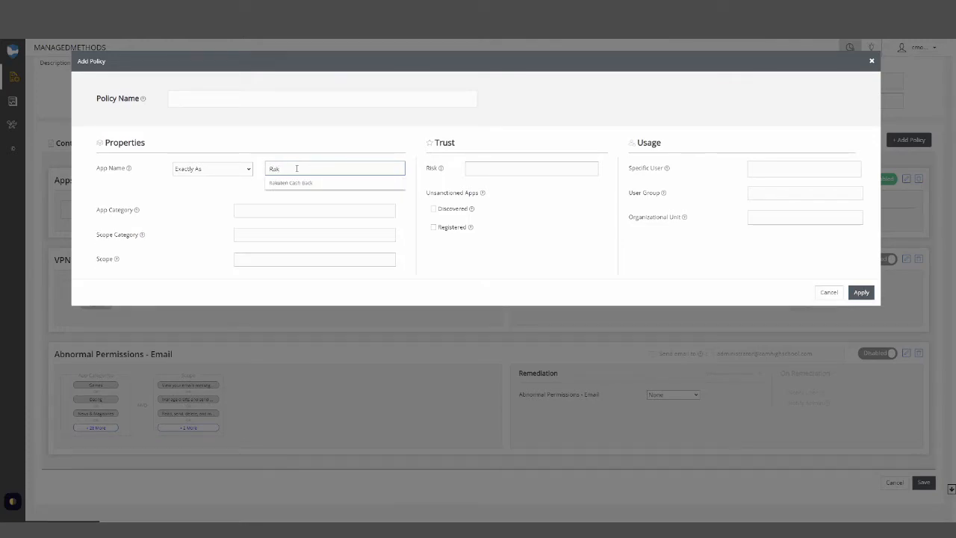
left_click(306, 184)
Name the new app policy Rakuten.
left_click(232, 100)
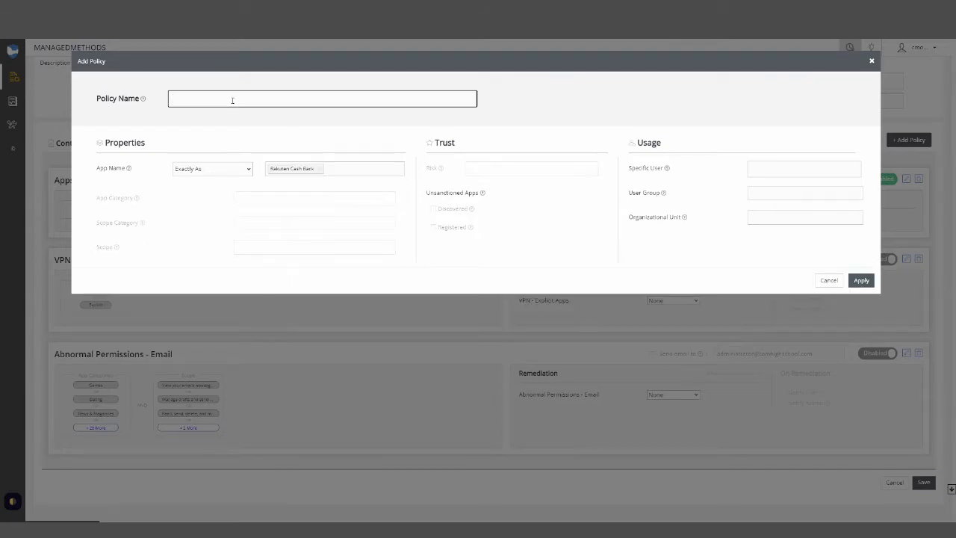
type("Shopping")
key("BackSpace")
key("BackSpace")
key("BackSpace")
key("BackSpace")
key("BackSpace")
key("BackSpace")
key("BackSpace")
type("Rakute")
left_click(318, 131)
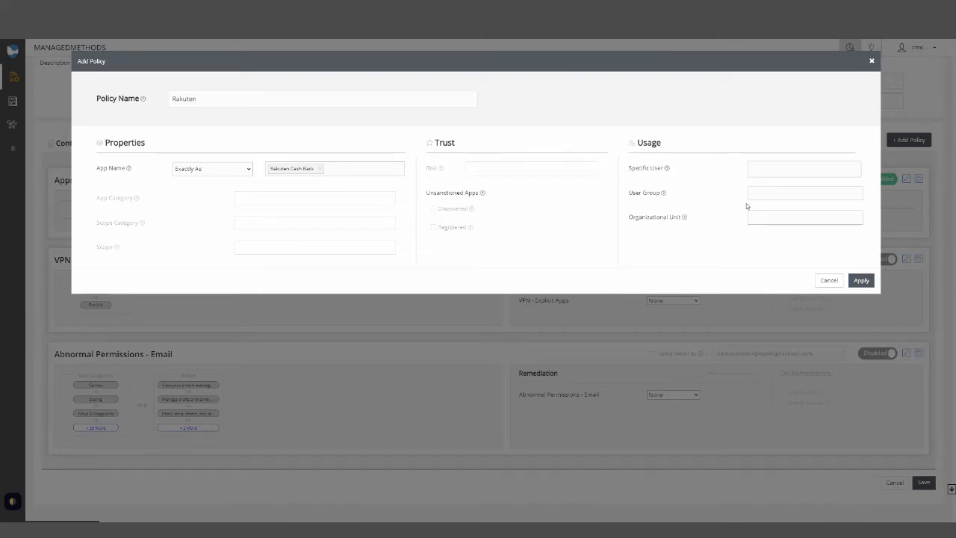
Apply the Rakuten app policy and check its remediation choices, leaving the remediation at None.
left_click(852, 283)
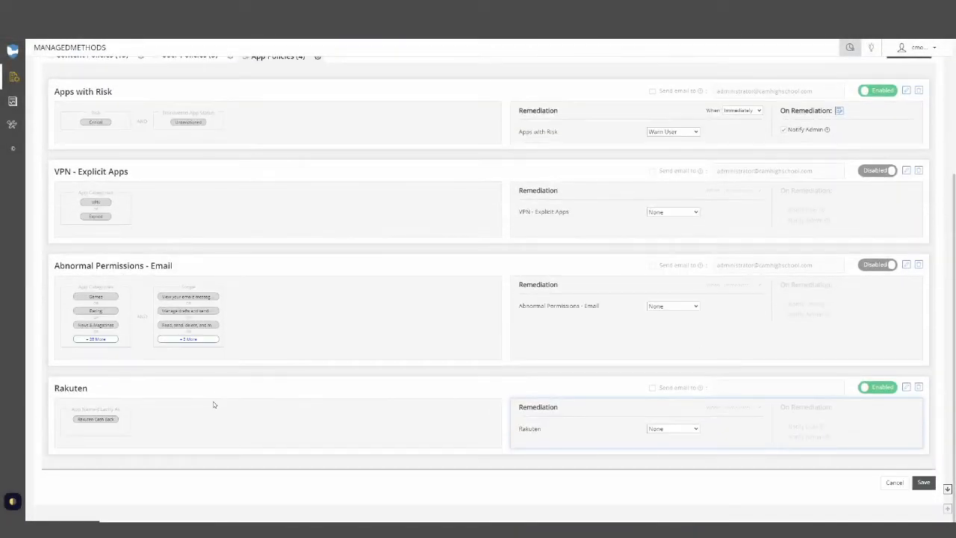
left_click(672, 428)
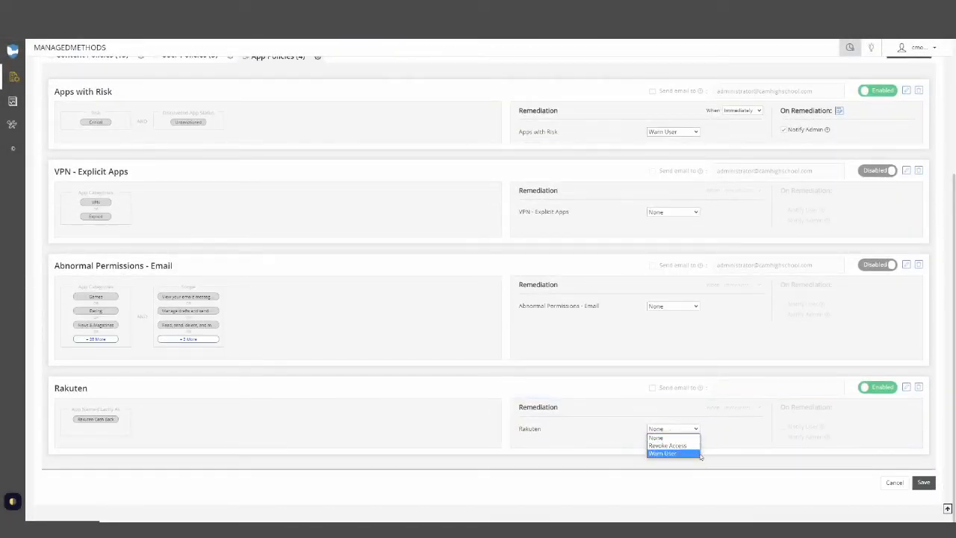
left_click(576, 393)
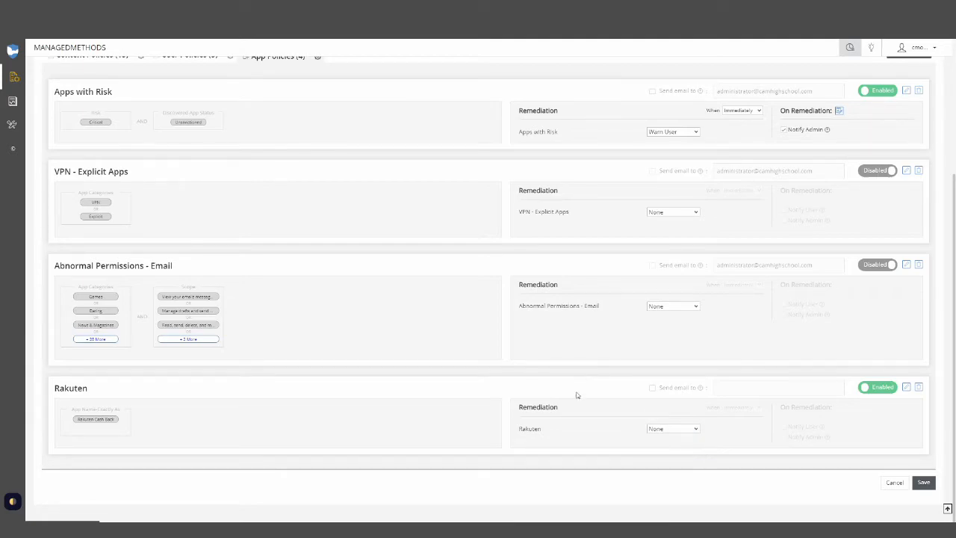
left_click(696, 431)
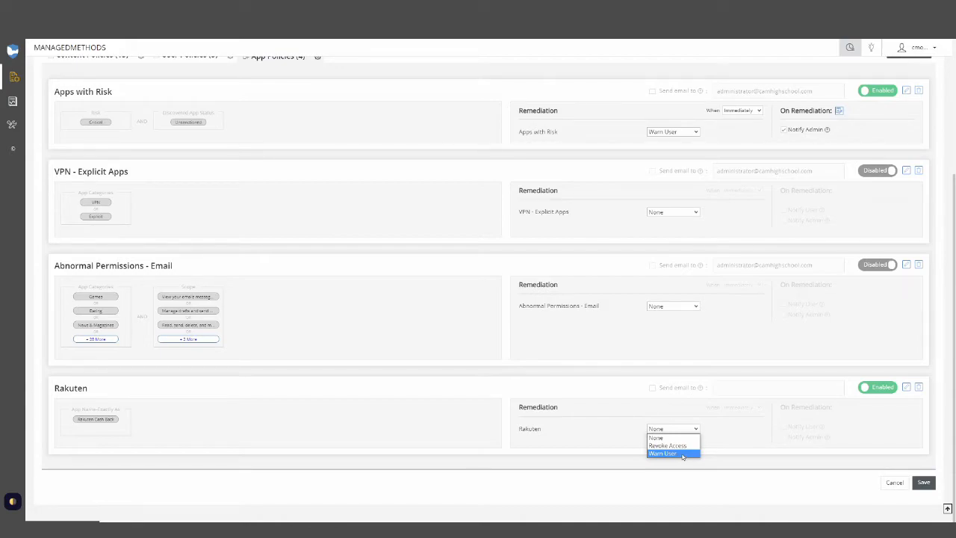
left_click(681, 438)
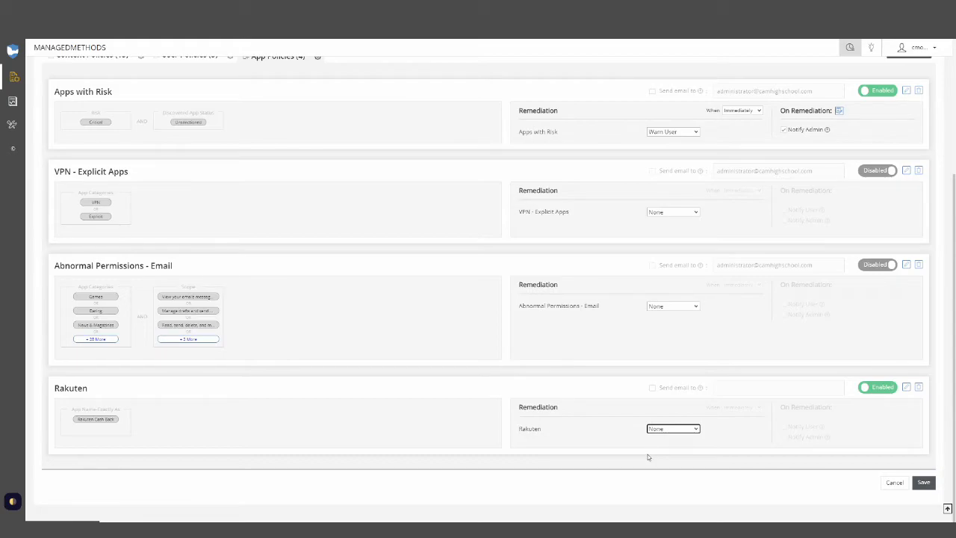
Start another app policy with Games as its app category.
scroll(609, 463, "down", 3)
scroll(621, 453, "up", 3)
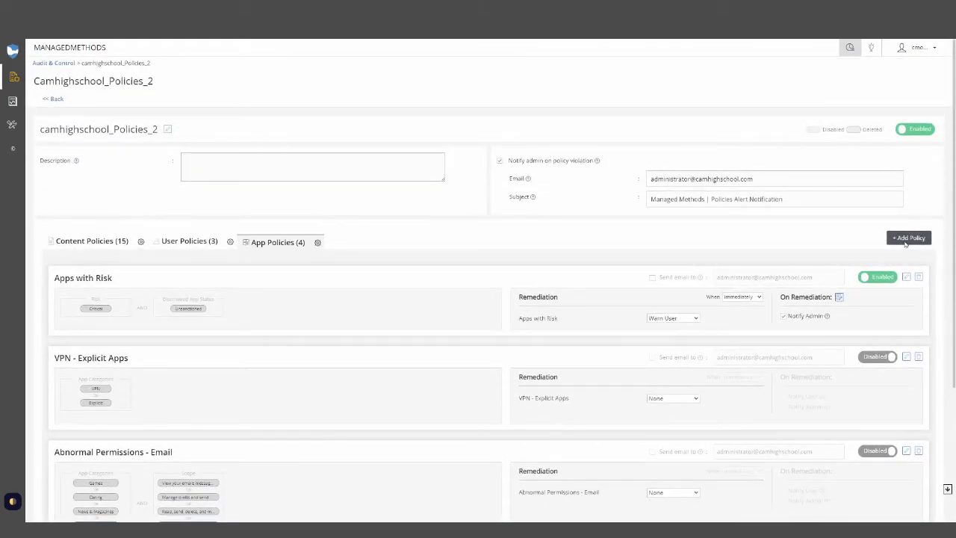
left_click(906, 239)
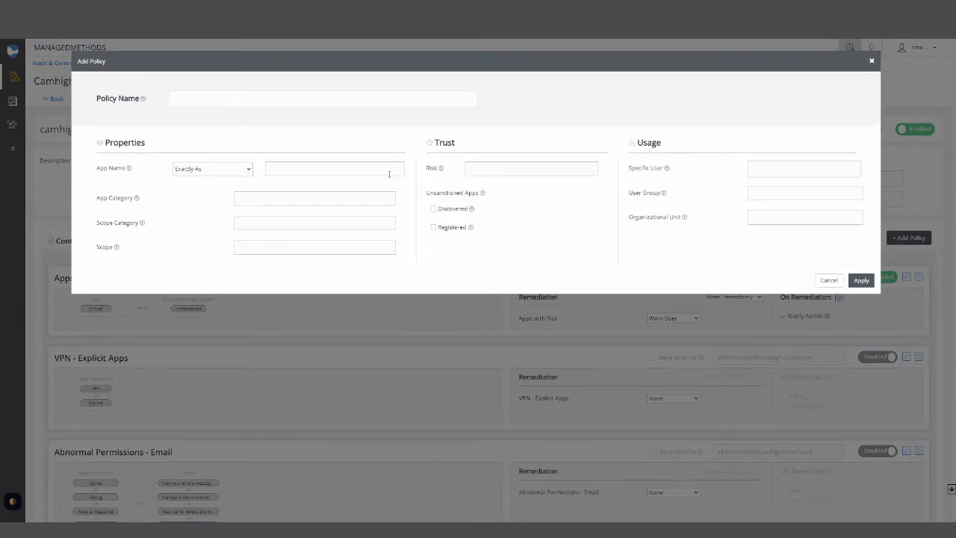
left_click(265, 198)
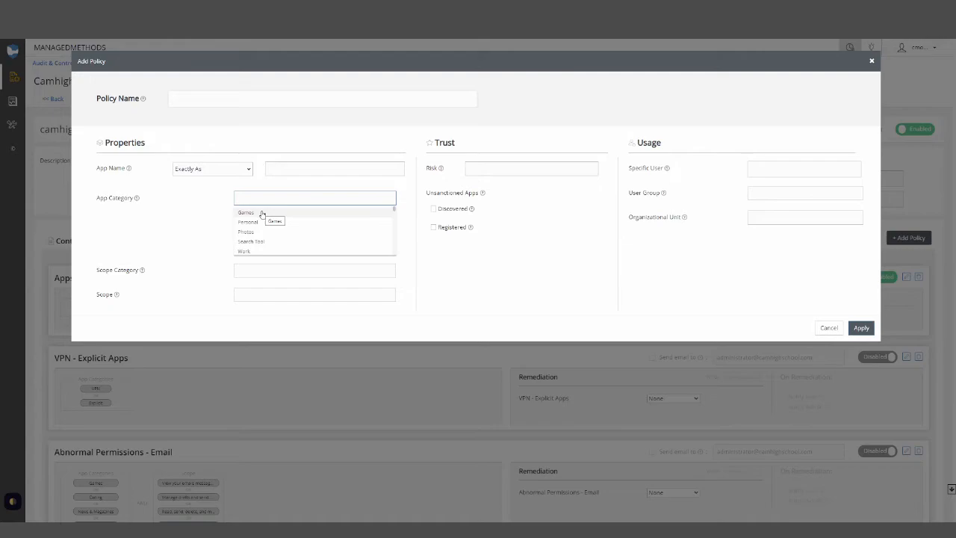
left_click(262, 214)
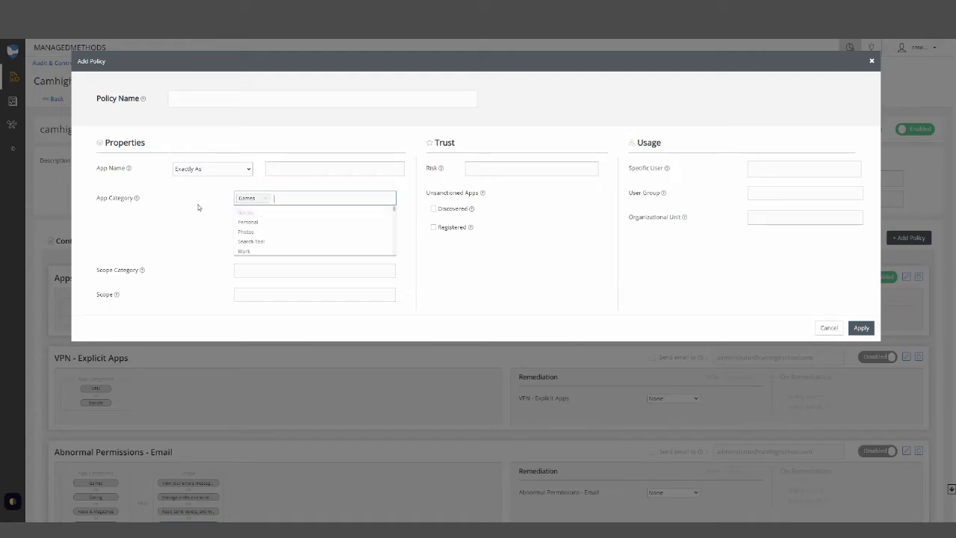
left_click(406, 247)
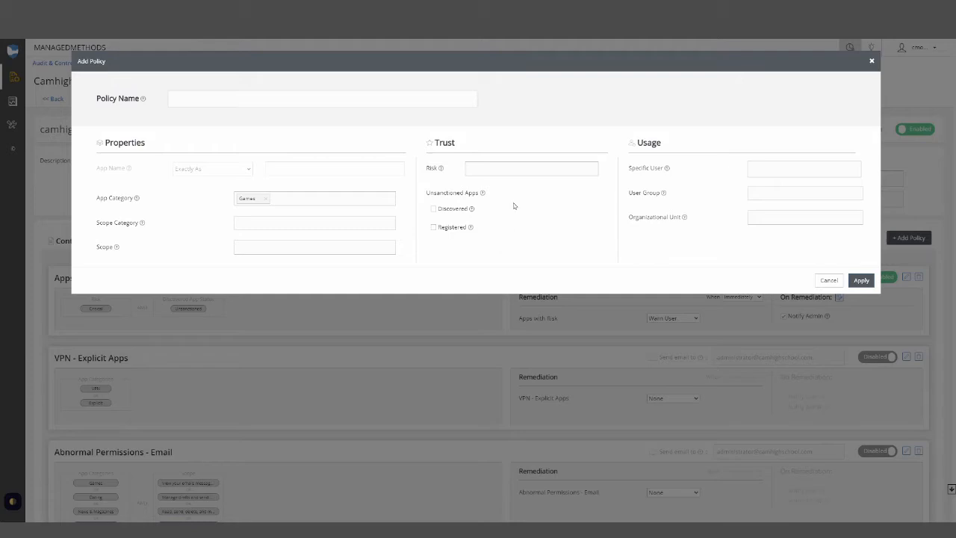
Limit the Games category policy to discovered unsanctioned apps.
mouse_move(483, 193)
mouse_move(471, 209)
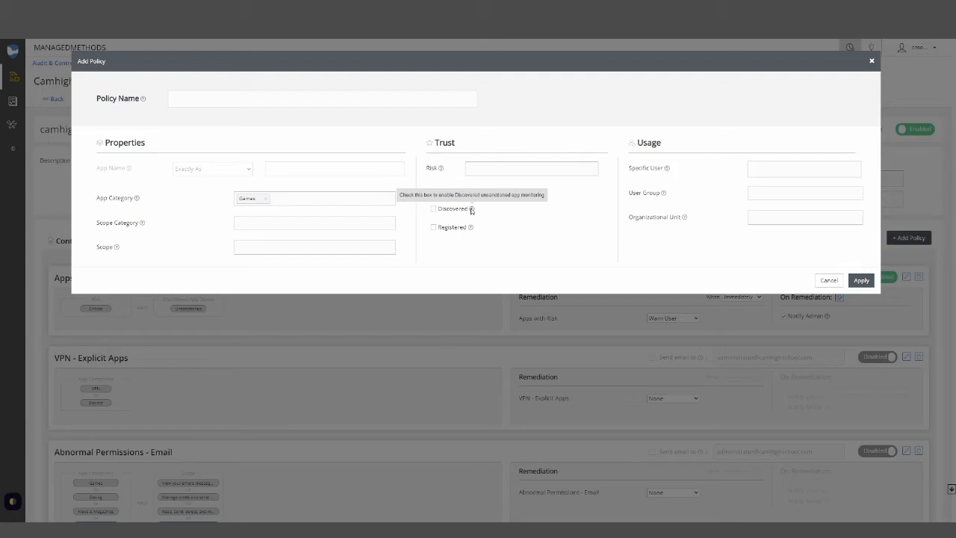
left_click(433, 209)
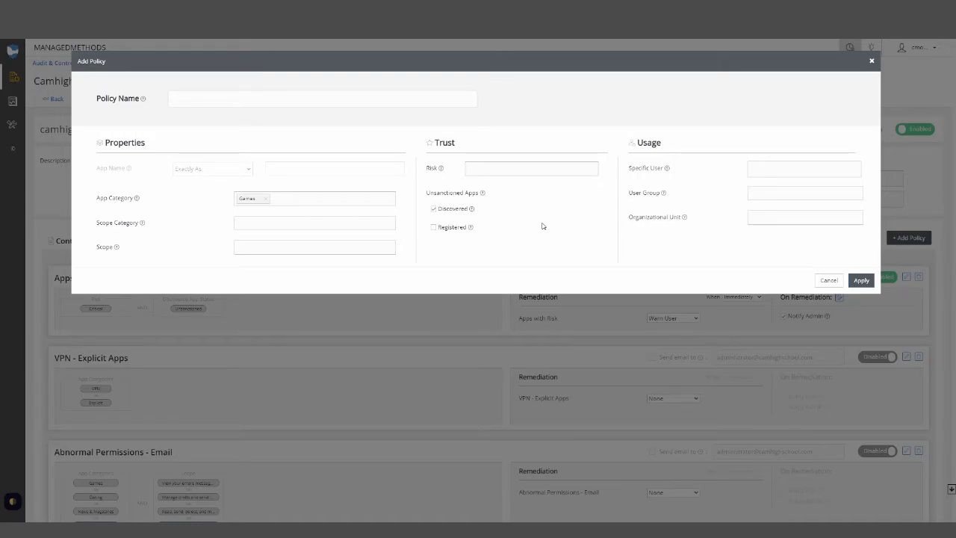
Name the policy Games and apply it, leaving its remediation at None.
left_click(339, 101)
type("Games")
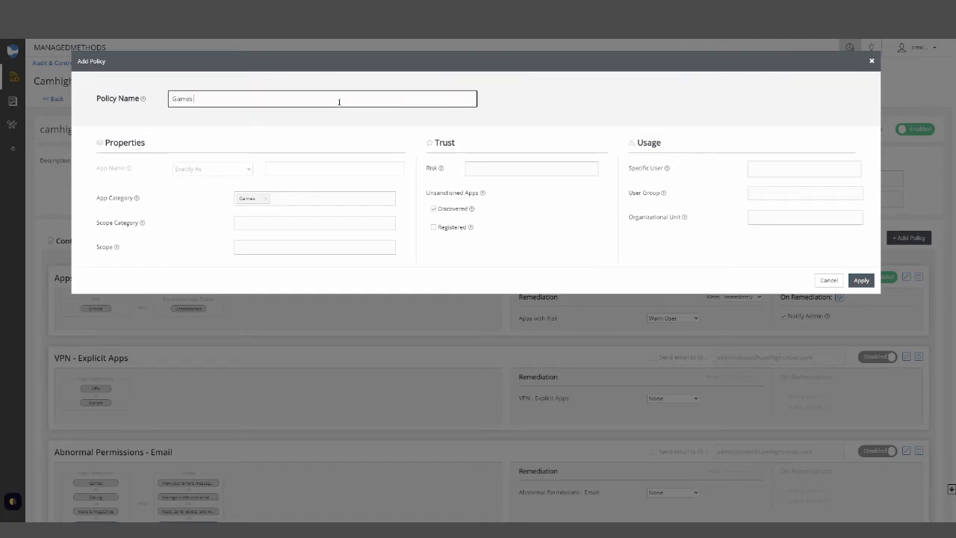
type(" Policy")
key("BackSpace")
key("BackSpace")
key("BackSpace")
left_click(861, 280)
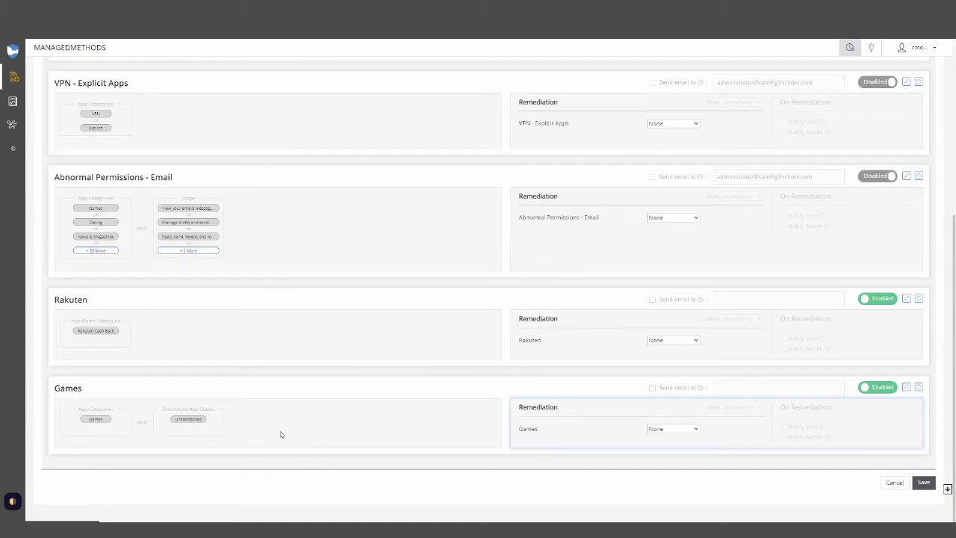
left_click(671, 430)
left_click(682, 432)
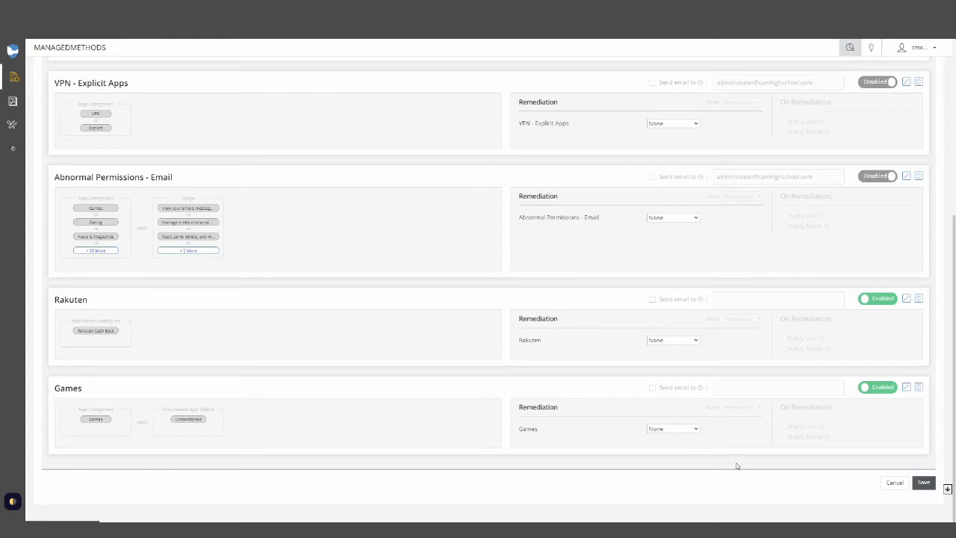
Start a new app policy named "Abnormal Permissions - Drive".
scroll(737, 466, "up", 5)
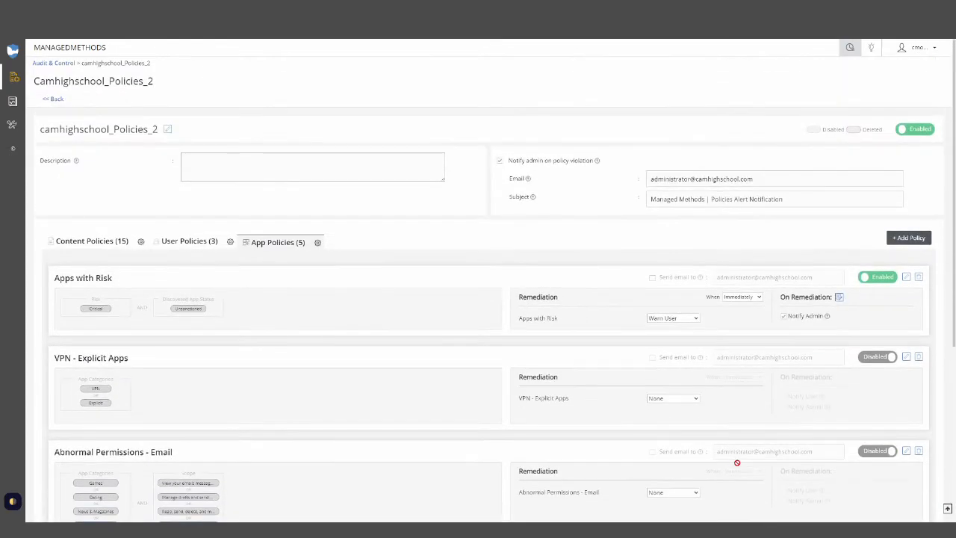
left_click(902, 241)
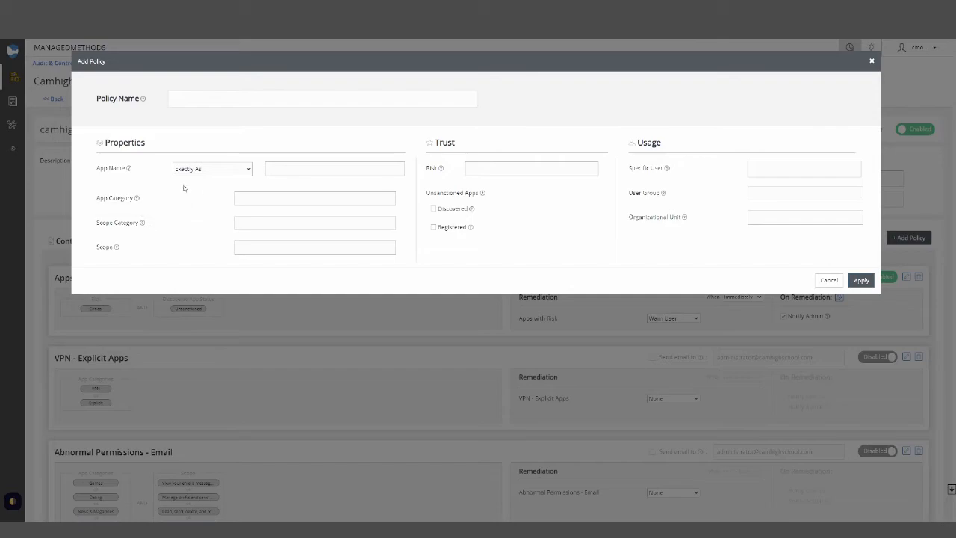
mouse_move(117, 247)
left_click(262, 199)
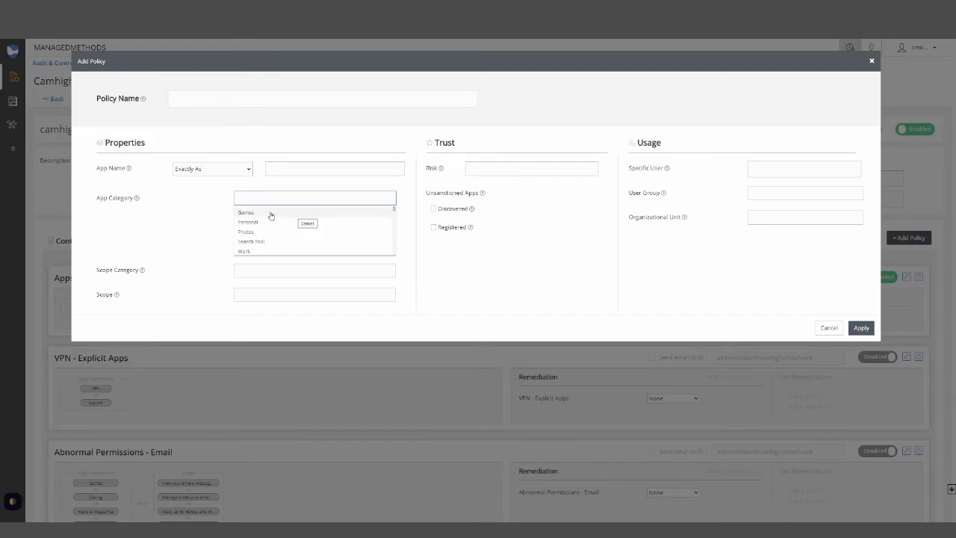
left_click(230, 100)
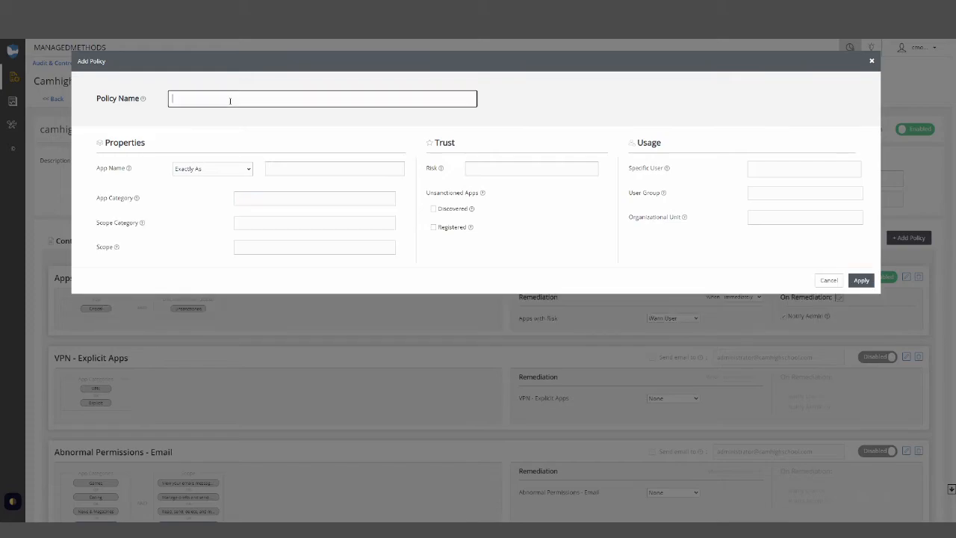
type("Abnormal Permissions - Drive")
Add Games, Dating, News & Magazines and Maps & Navigation to the Drive policy's app categories.
left_click(251, 223)
left_click(263, 198)
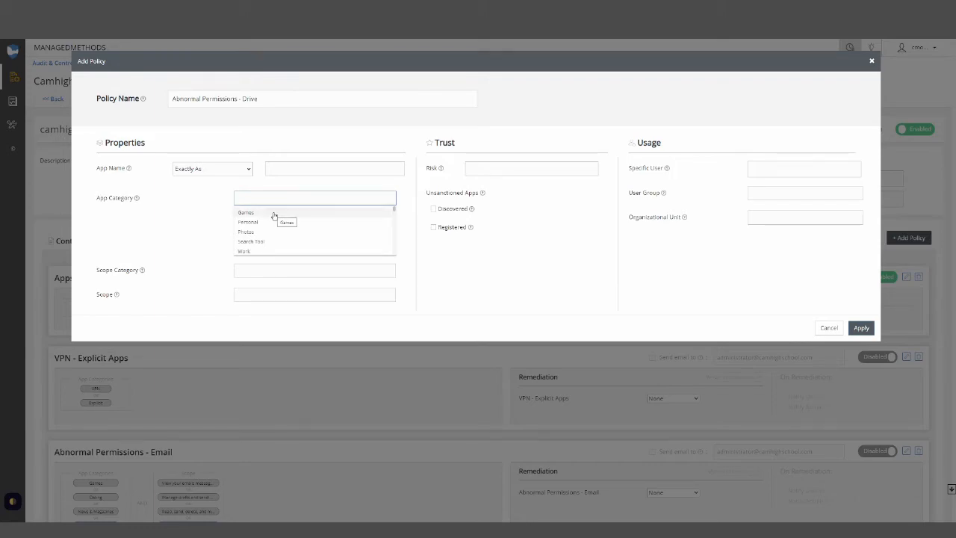
left_click(275, 215)
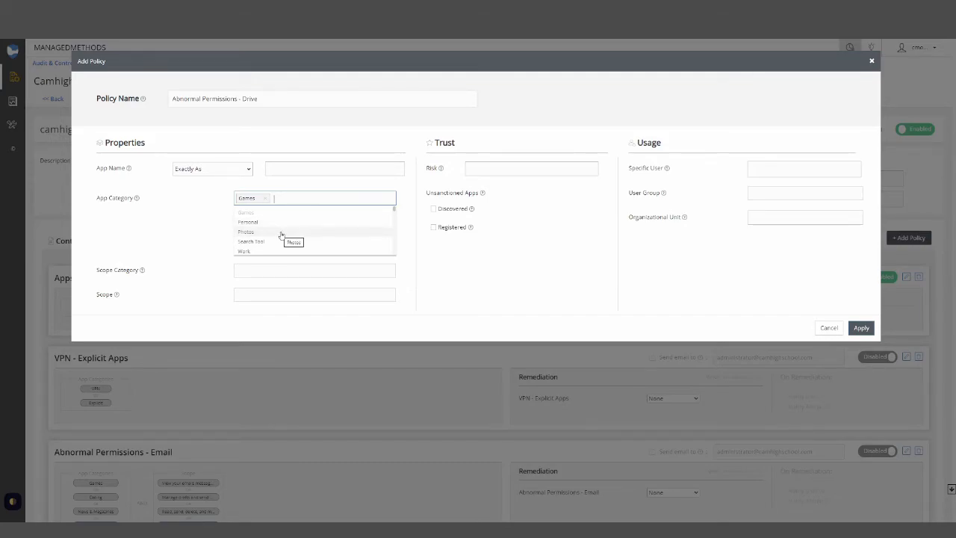
scroll(284, 236, "down", 1)
scroll(283, 232, "up", 1)
scroll(279, 243, "down", 3)
left_click(277, 234)
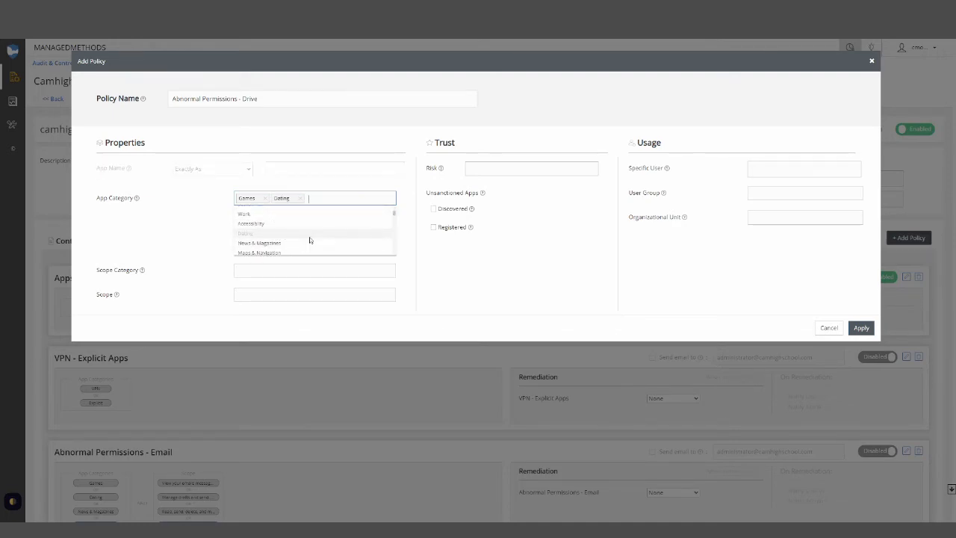
scroll(283, 230, "down", 2)
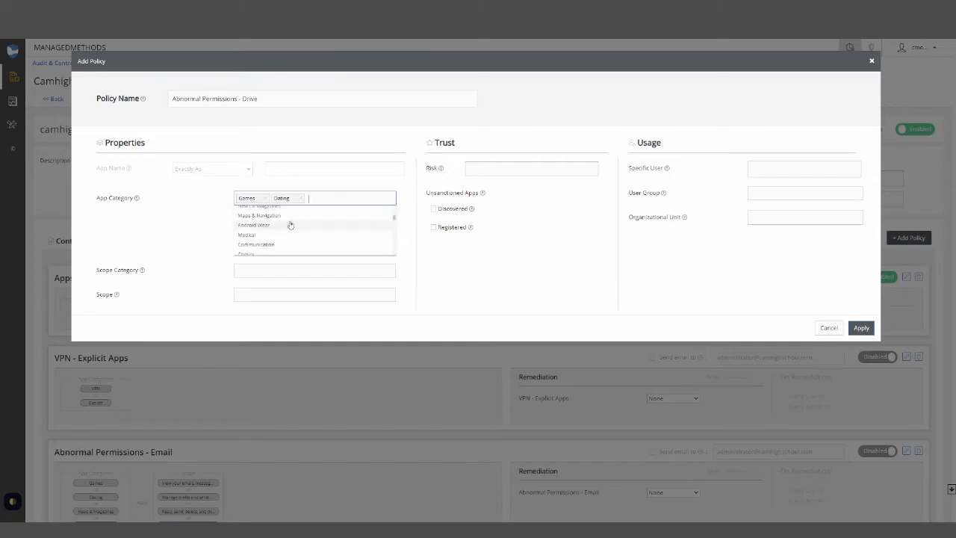
left_click(282, 208)
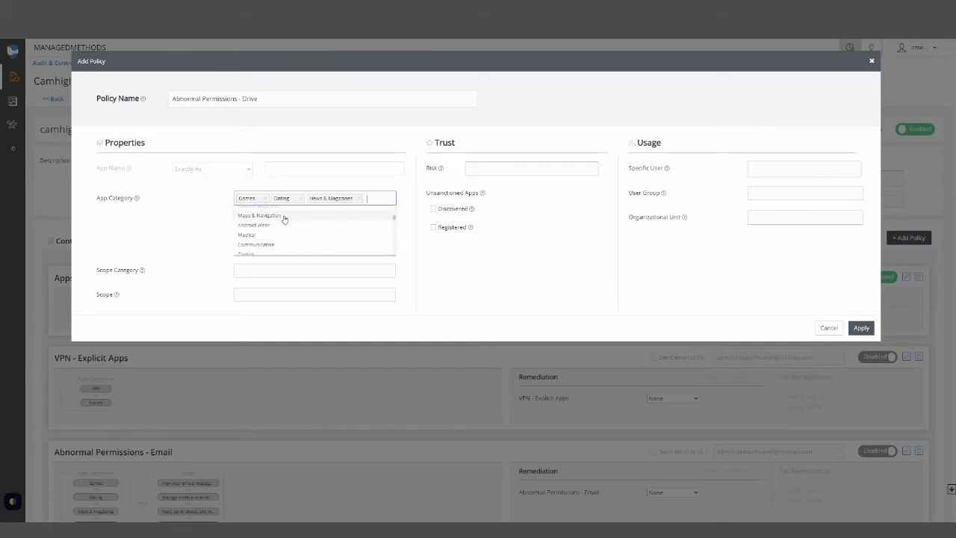
left_click(284, 216)
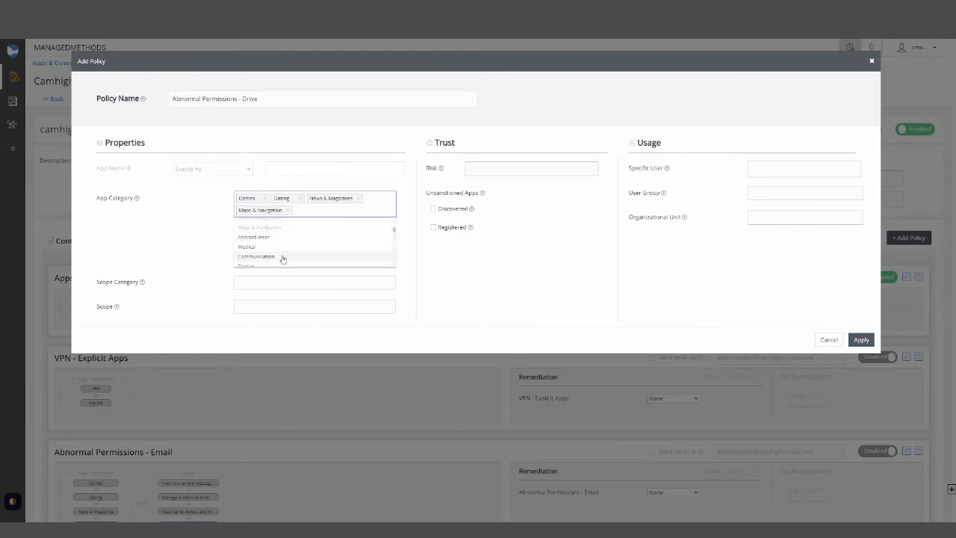
Add the app categories Comics, Books & Reference, Art & Design, Auto & Vehicles and Shopping to the Drive policy.
scroll(286, 250, "down", 1)
scroll(283, 239, "down", 3)
left_click(281, 229)
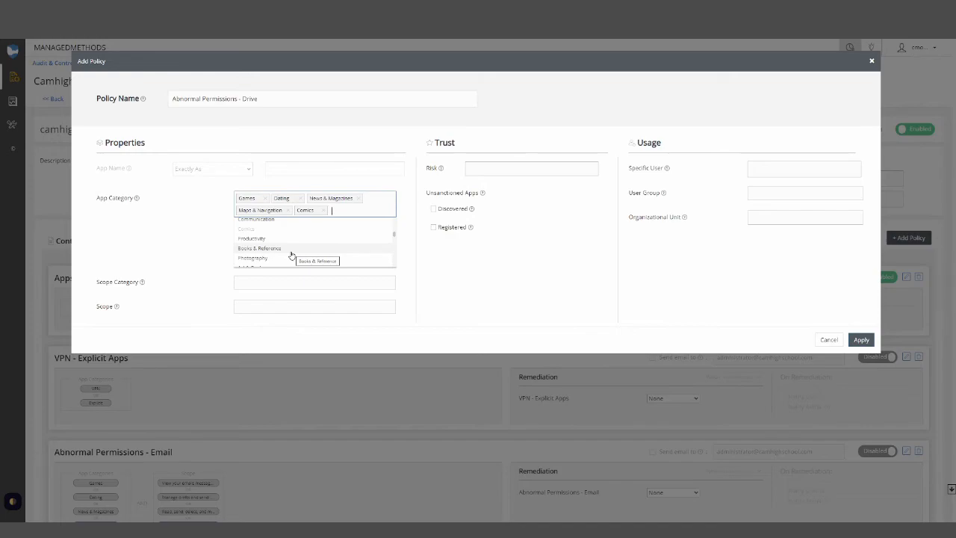
left_click(291, 255)
scroll(295, 257, "down", 1)
left_click(275, 238)
left_click(291, 247)
left_click(280, 257)
Add the app categories Health & Fitness, Weather, Parenting and House & Home to the Drive policy.
scroll(281, 260, "down", 2)
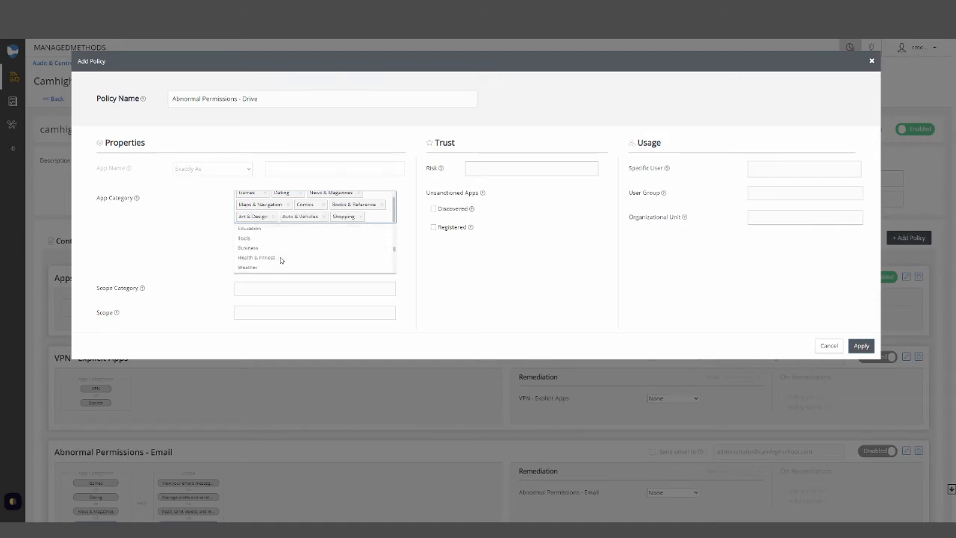
left_click(289, 258)
scroll(287, 258, "down", 2)
left_click(276, 238)
scroll(280, 239, "down", 1)
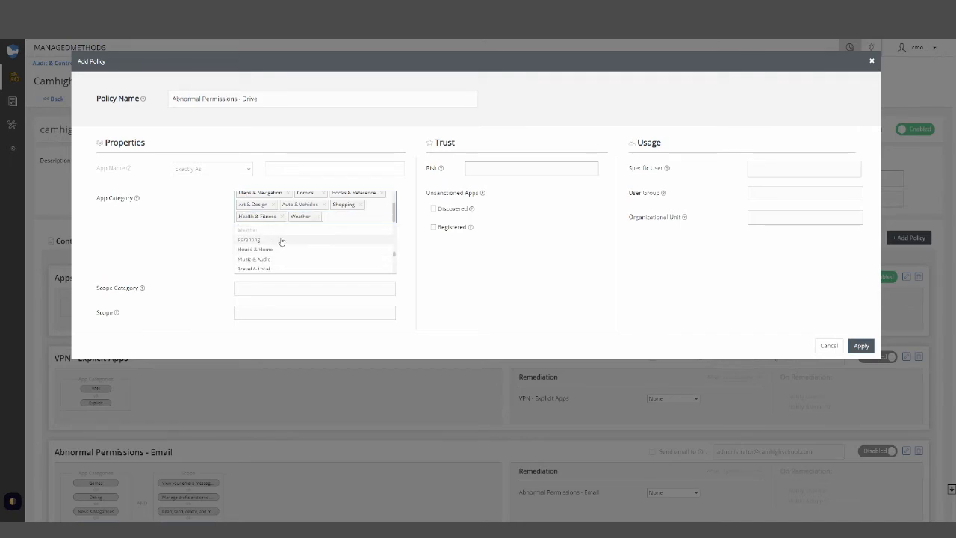
left_click(281, 239)
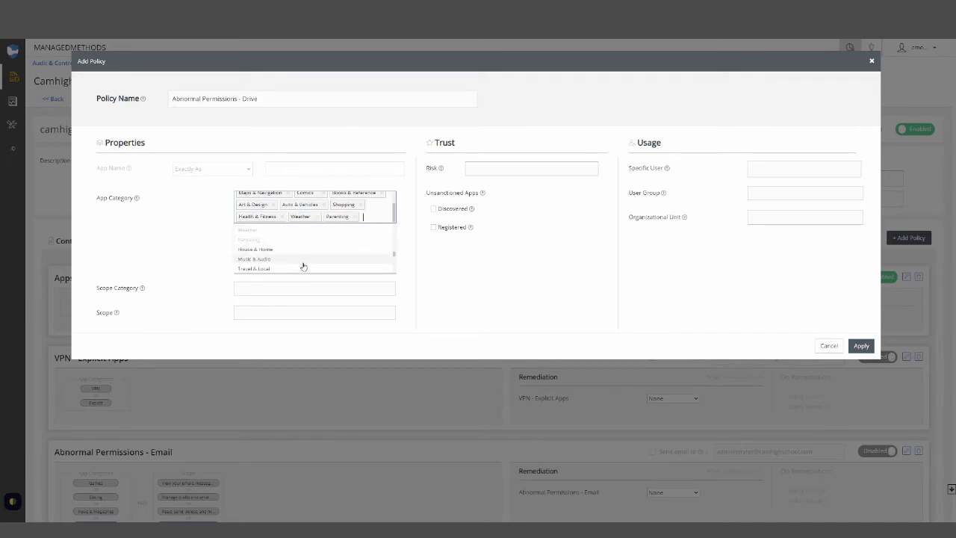
left_click(265, 251)
Add the app categories Travel & Local, Events, Libraries & Demo, Beauty, Lifestyle and Entertainment to the Drive policy.
scroll(277, 239, "up", 2)
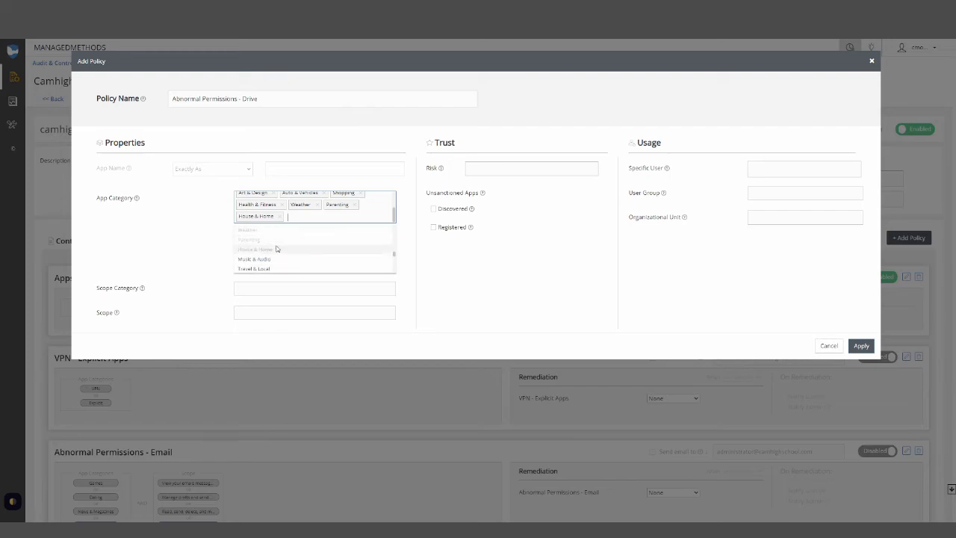
scroll(309, 251, "down", 2)
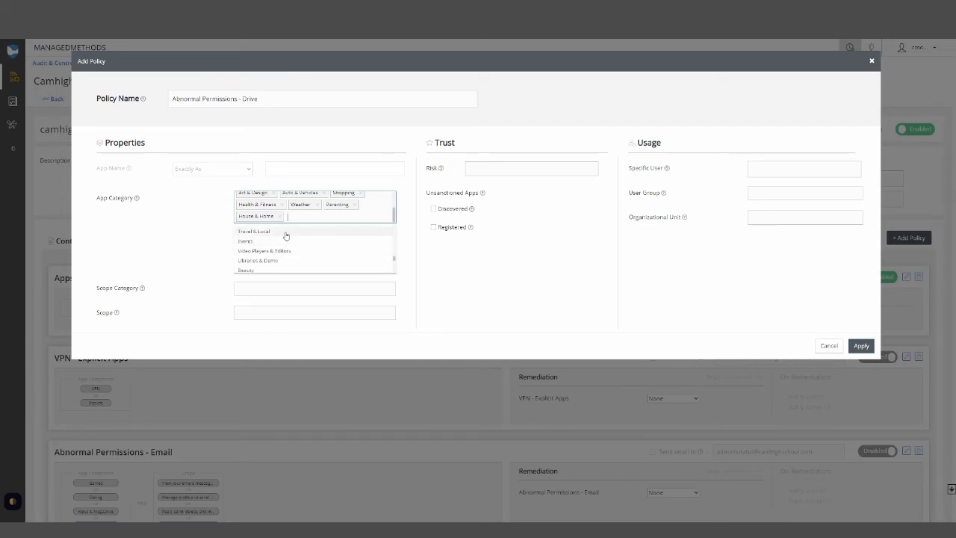
left_click(267, 232)
left_click(292, 242)
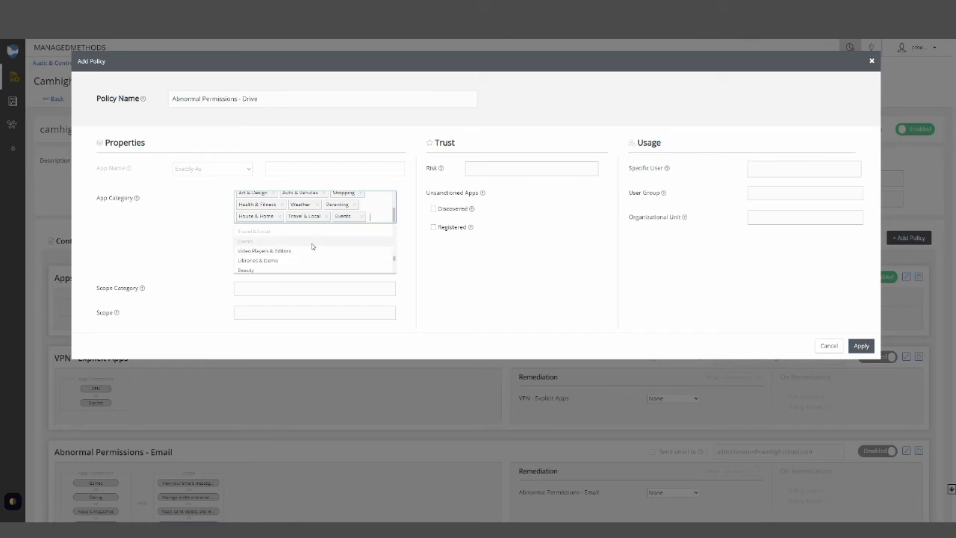
left_click(284, 259)
left_click(276, 243)
left_click(273, 242)
left_click(292, 254)
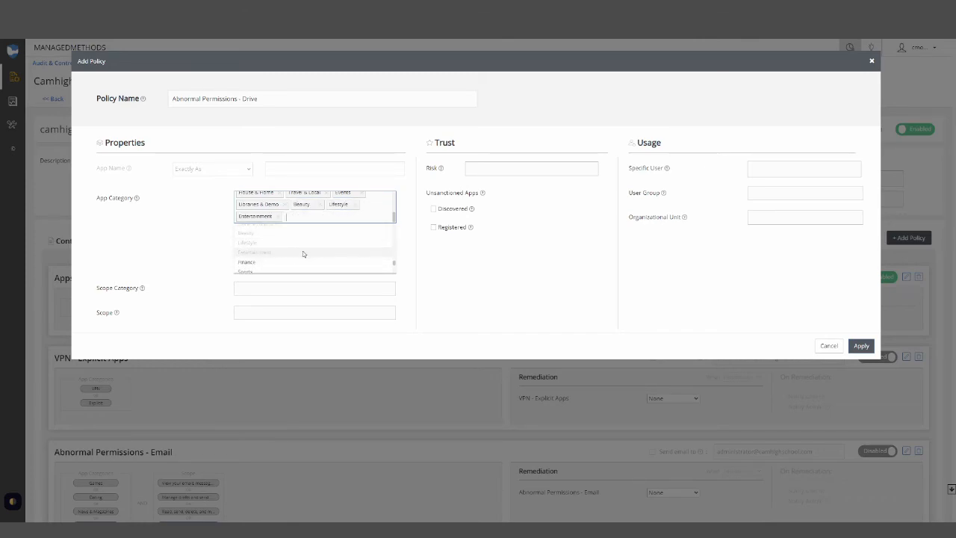
Complete the Drive policy's app categories with Sports, Social, Food & Drink, Explicit and VPN.
left_click(279, 238)
left_click(280, 244)
left_click(292, 256)
scroll(295, 256, "down", 1)
left_click(275, 248)
left_click(280, 266)
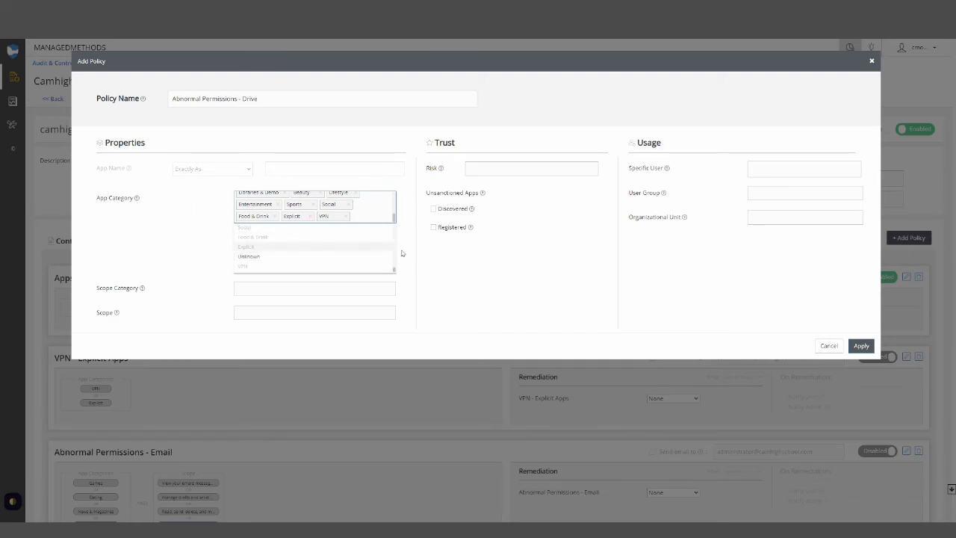
left_click(410, 248)
scroll(301, 201, "down", 3)
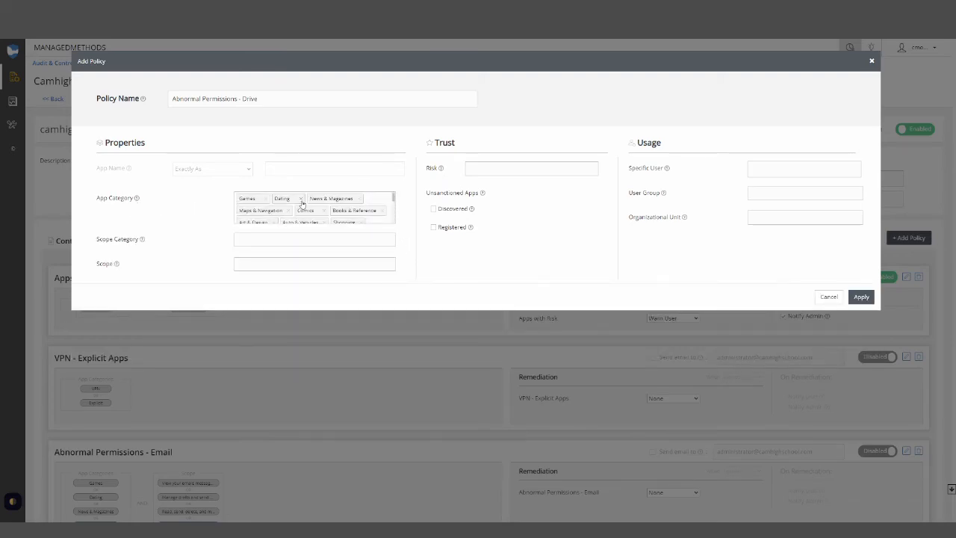
Add the scopes "View and manage the files in your Google Drive" and "View metadata for files in your Google Drive" to the Drive policy.
scroll(308, 206, "up", 4)
scroll(307, 209, "down", 4)
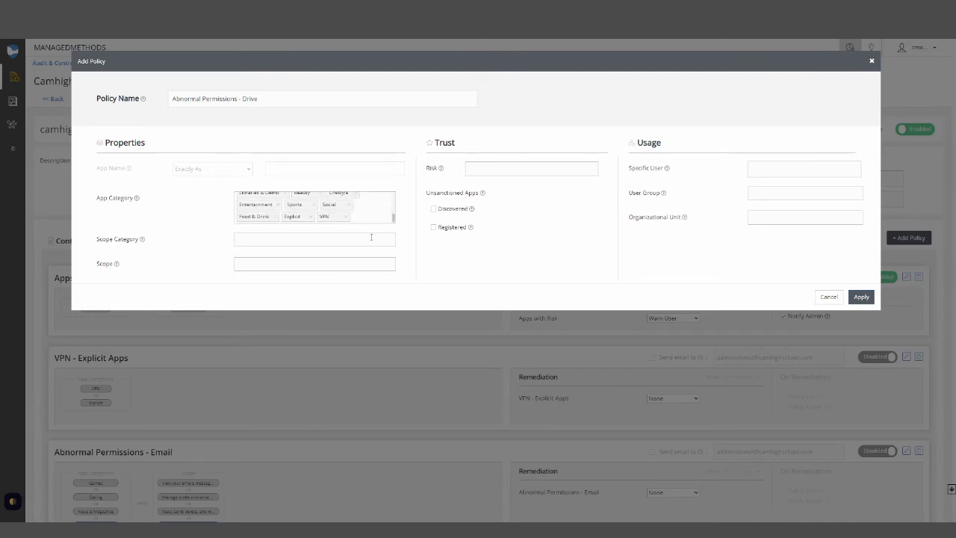
left_click(340, 263)
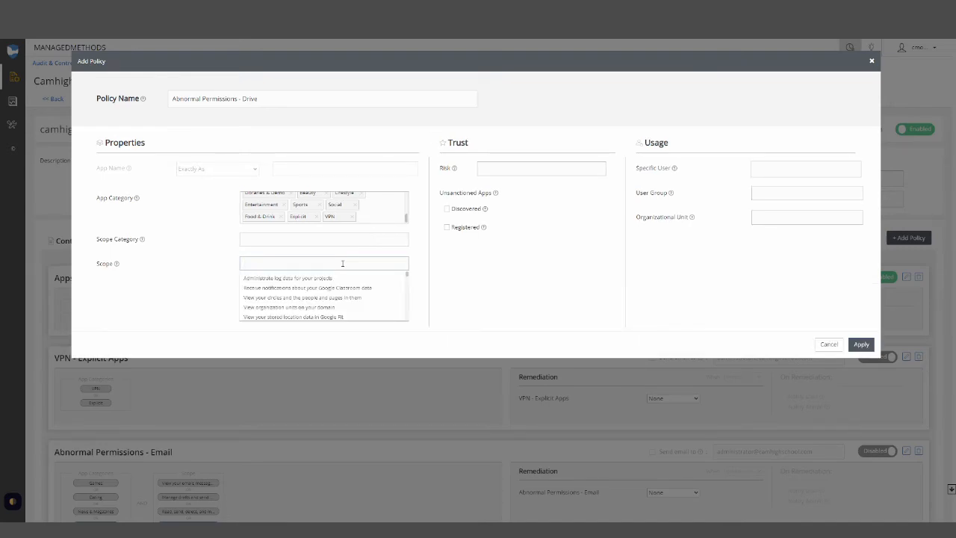
type("Drive")
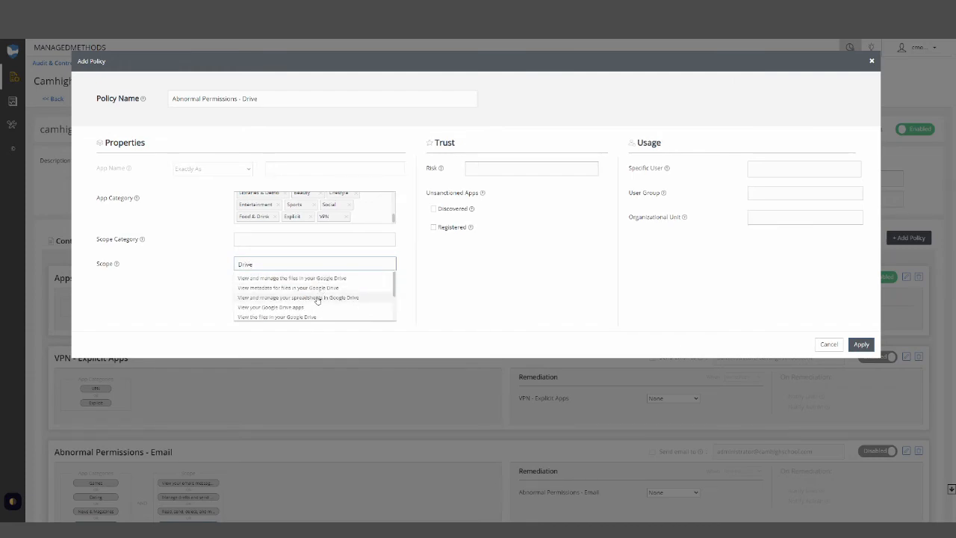
scroll(317, 299, "down", 2)
scroll(317, 301, "up", 3)
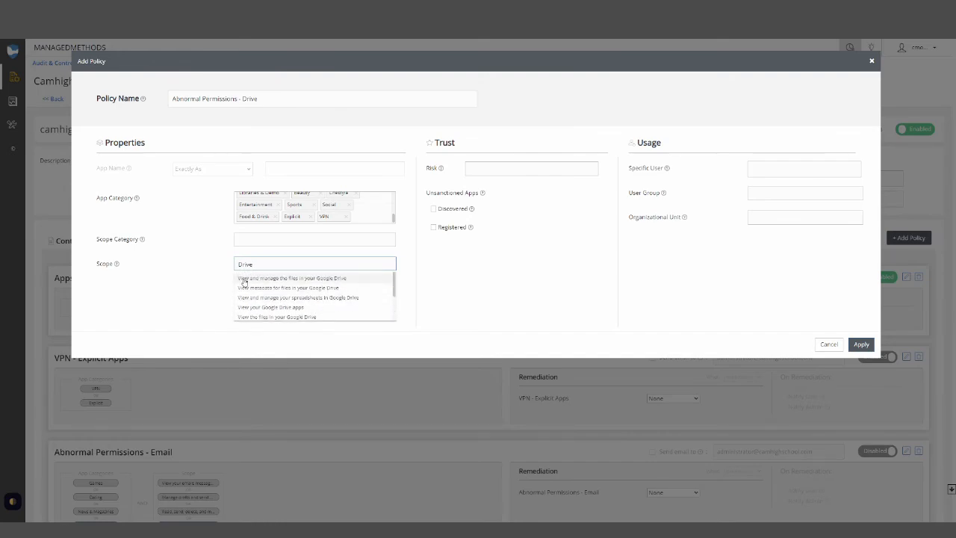
left_click(277, 278)
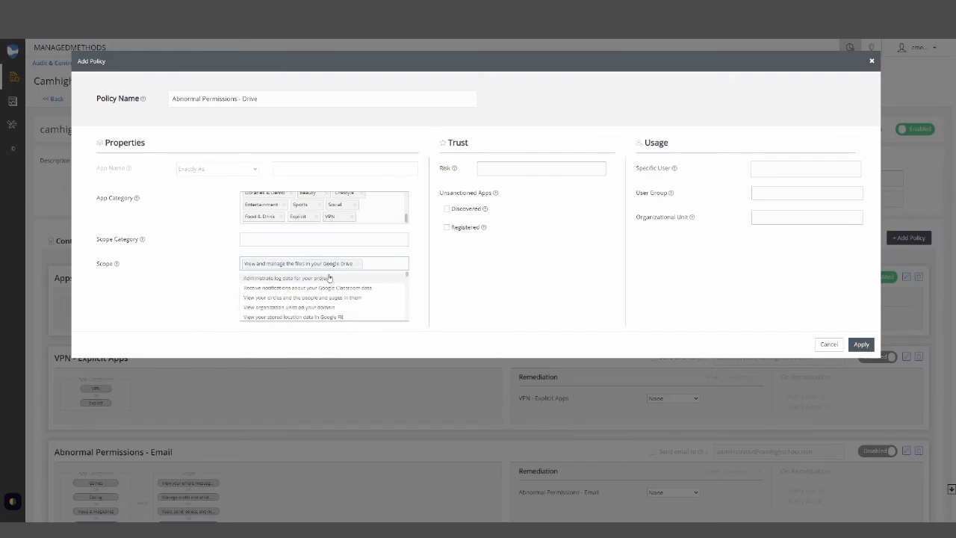
type("drive")
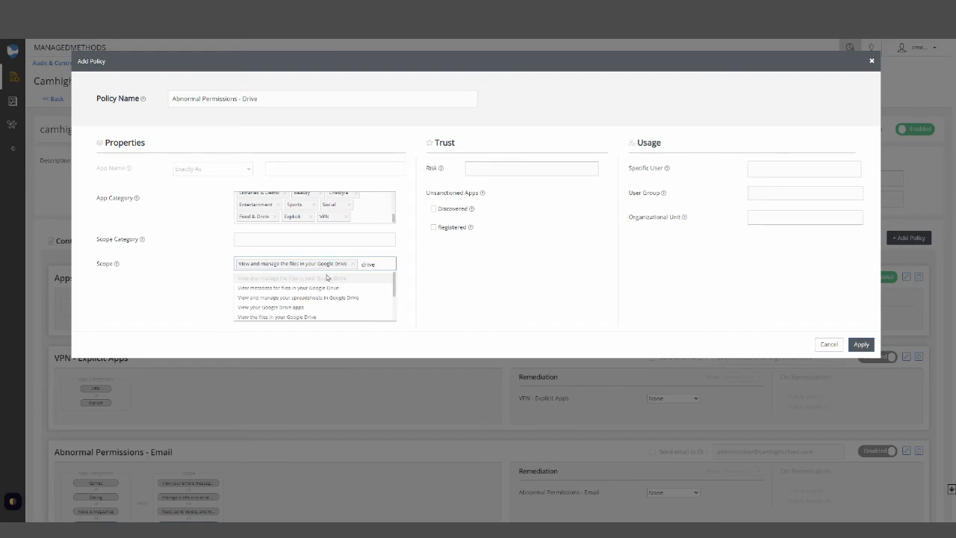
left_click(325, 287)
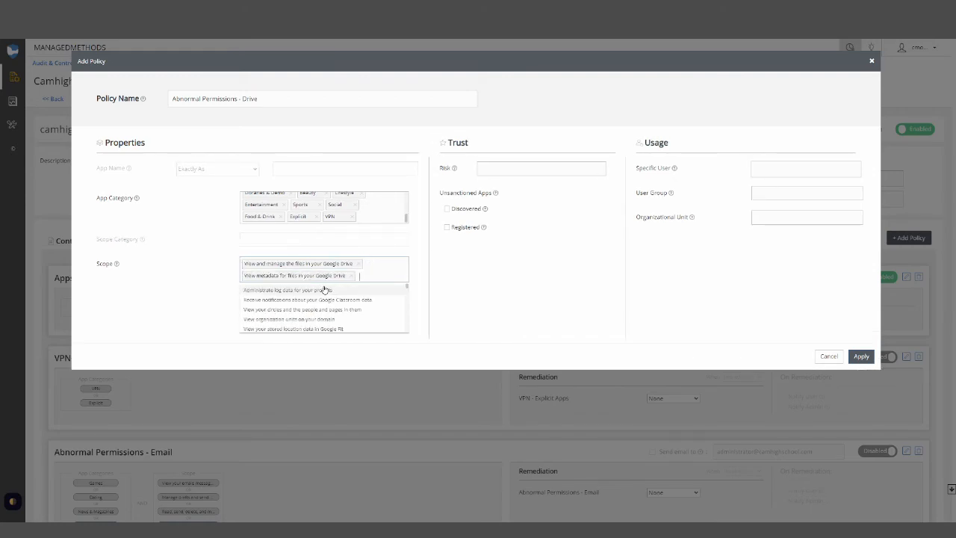
Add the scopes "View and manage your spreadsheets in Google Drive" and "View the files in your Google Drive" to the policy.
type("drive")
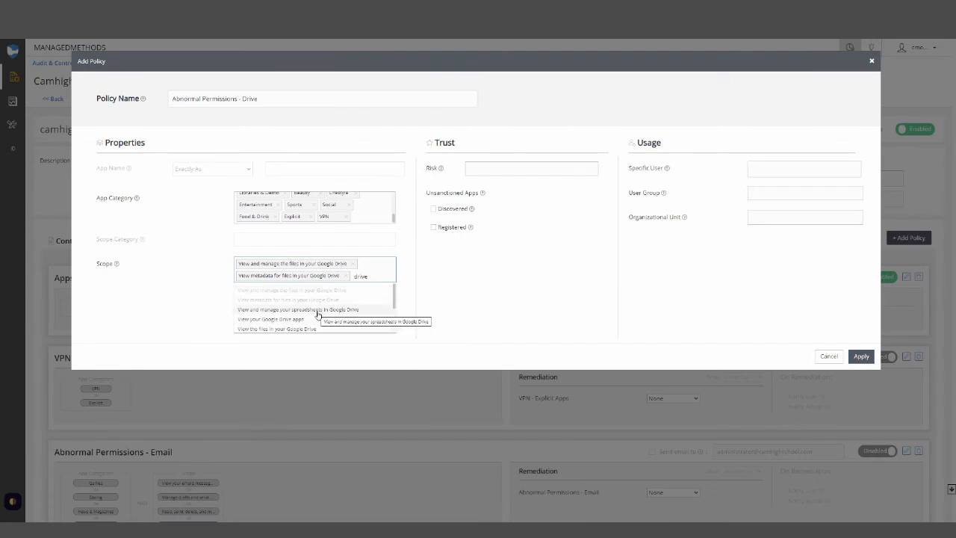
left_click(317, 309)
type("drive")
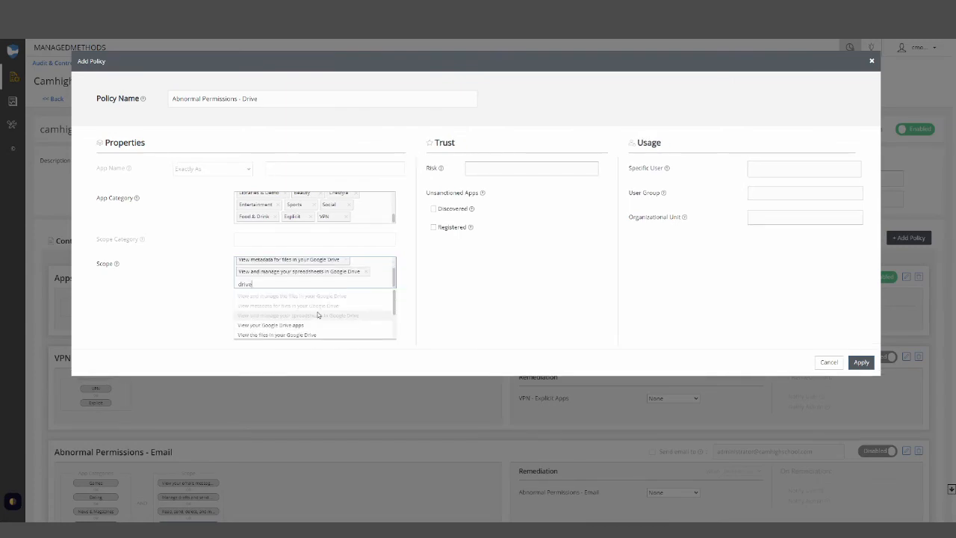
scroll(318, 300, "up", 1)
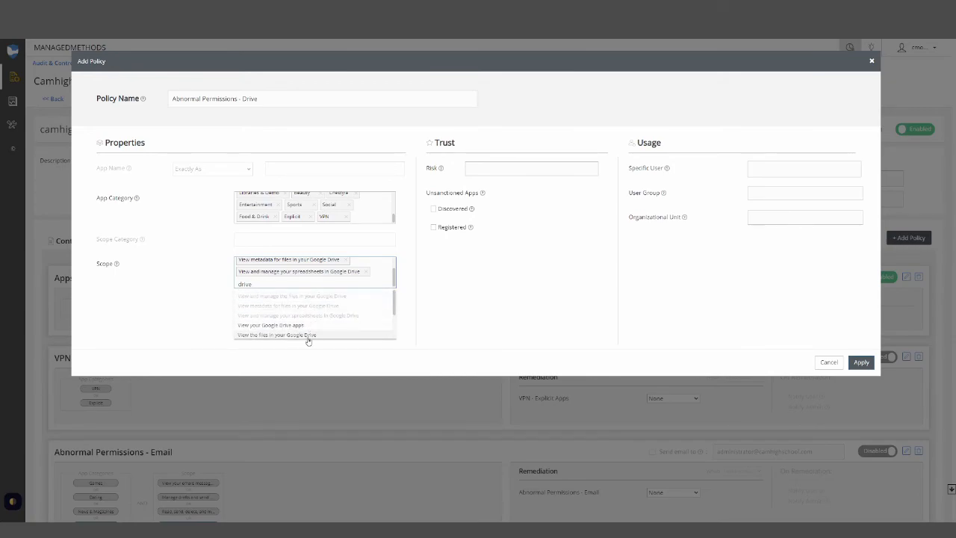
left_click(291, 336)
Add the scope for viewing and managing Google Drive files and folders opened or created with the app.
type("drive")
scroll(306, 303, "down", 1)
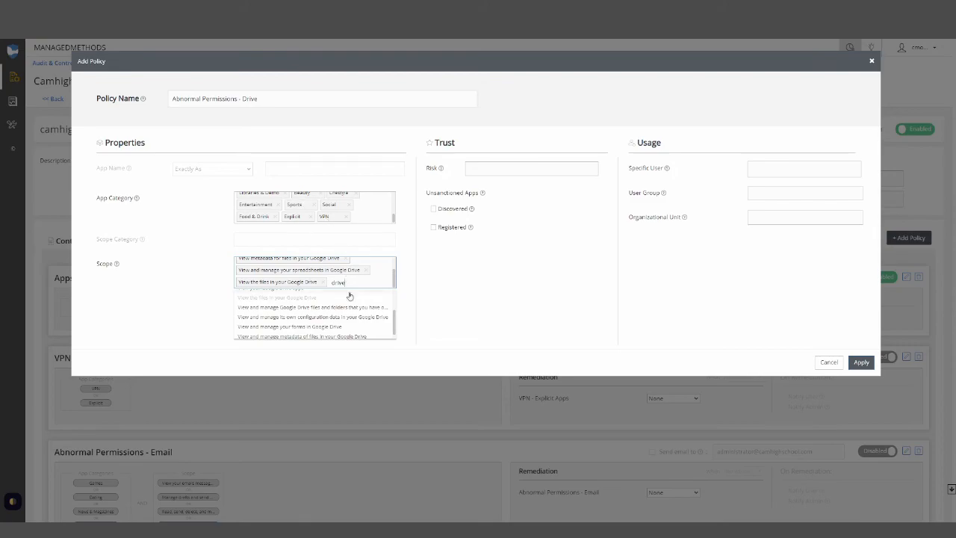
left_click(331, 307)
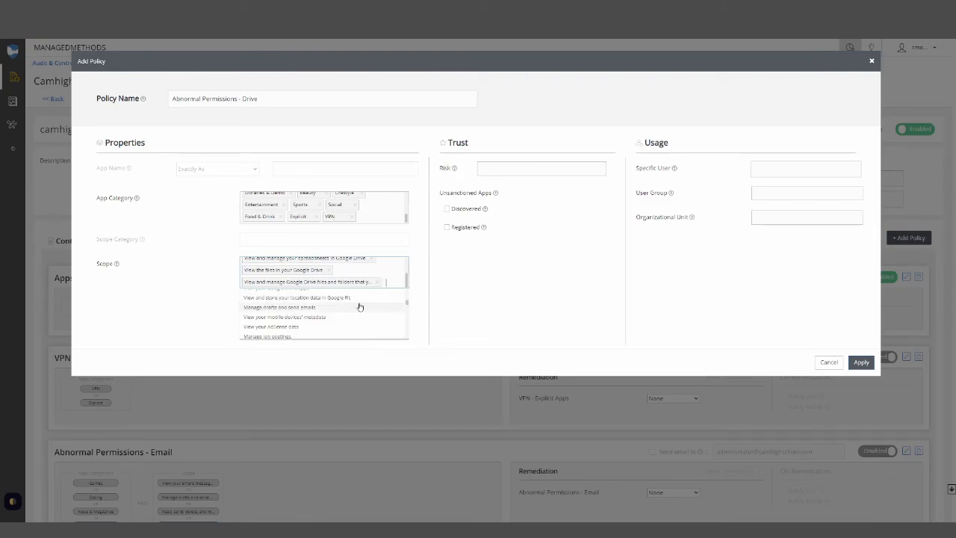
scroll(359, 306, "down", 3)
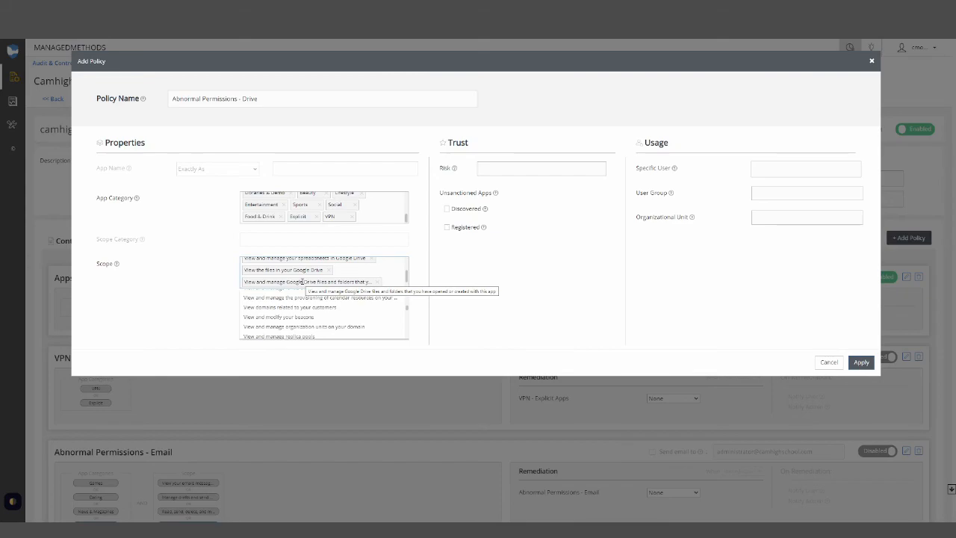
scroll(326, 316, "down", 5)
Add the scope "View and manage your forms in Google Drive" to the Drive policy.
type("view")
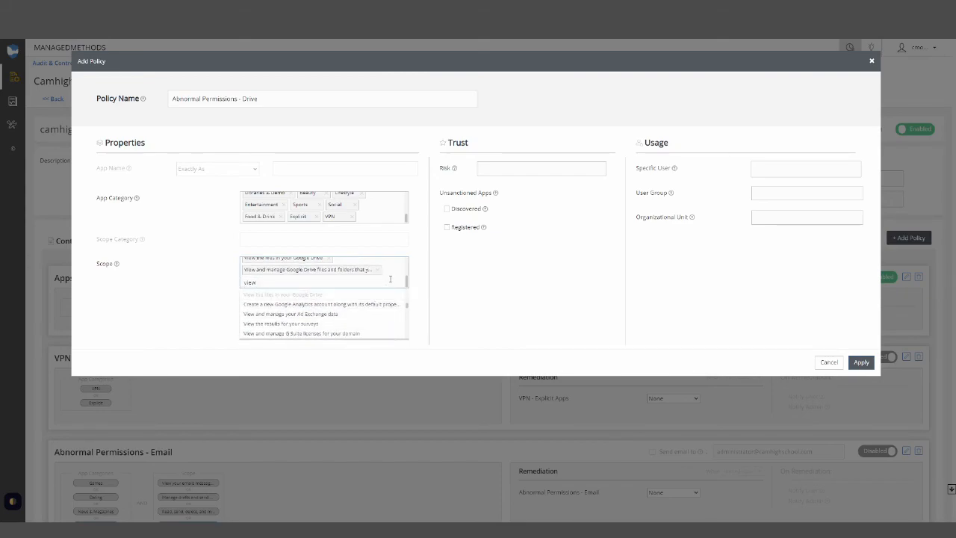
key("BackSpace")
key("BackSpace")
key("BackSpace")
key("BackSpace")
type("drive")
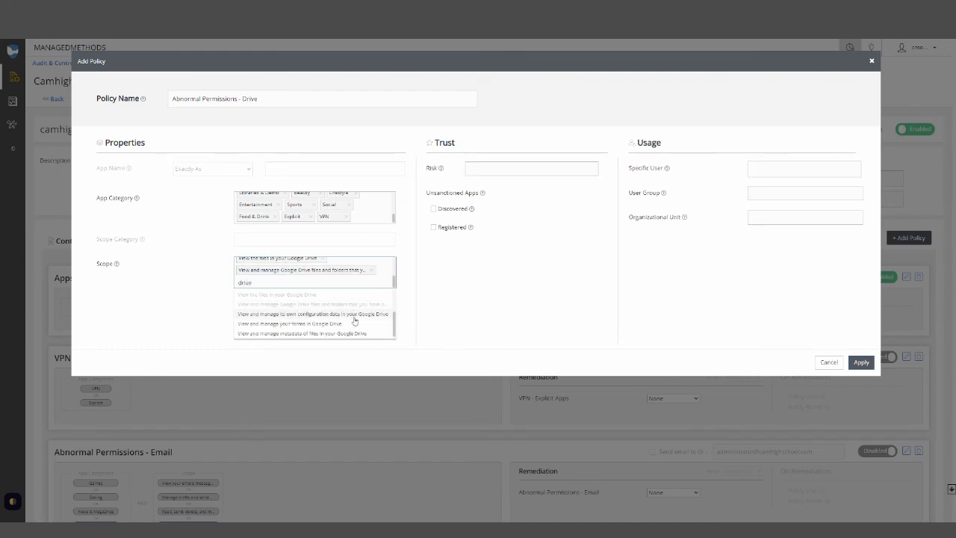
scroll(355, 327, "down", 1)
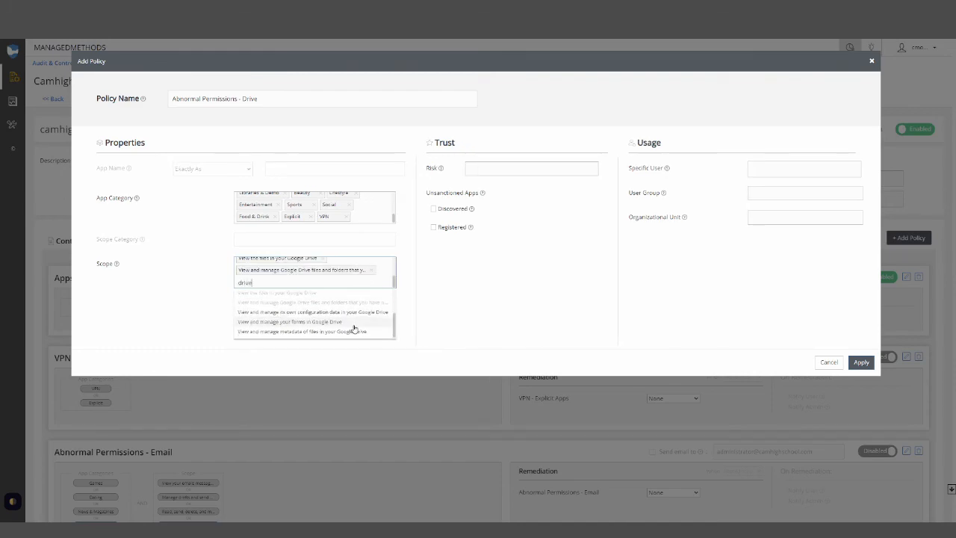
left_click(336, 323)
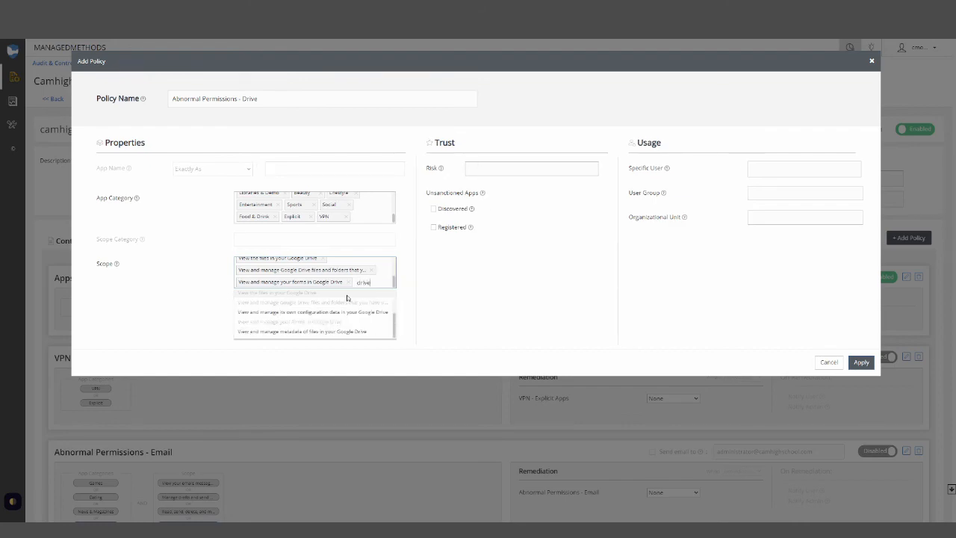
Add the scope "View and manage metadata of files in your Google Drive" and review the policy's selected scopes.
left_click(312, 332)
scroll(352, 284, "up", 1)
scroll(351, 284, "down", 2)
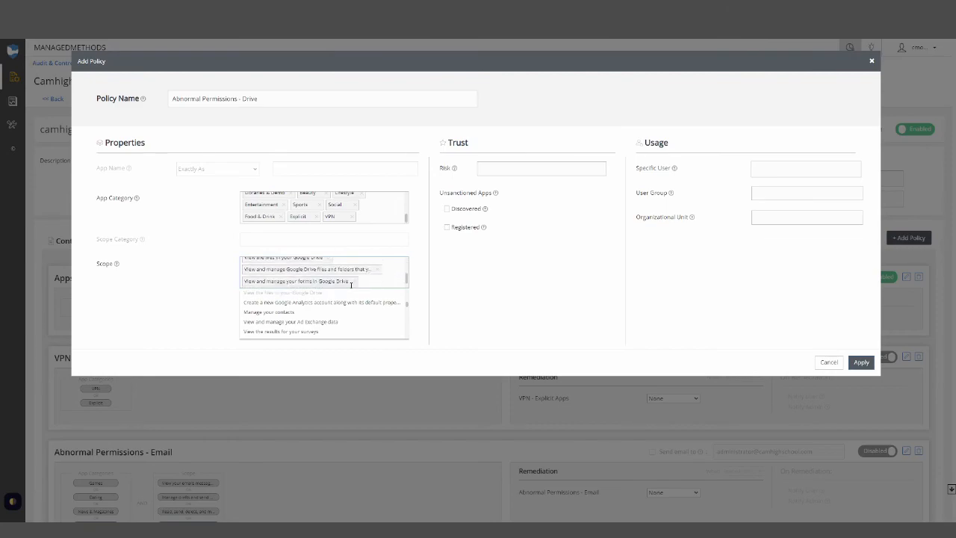
left_click(444, 286)
scroll(350, 279, "up", 3)
scroll(350, 278, "down", 3)
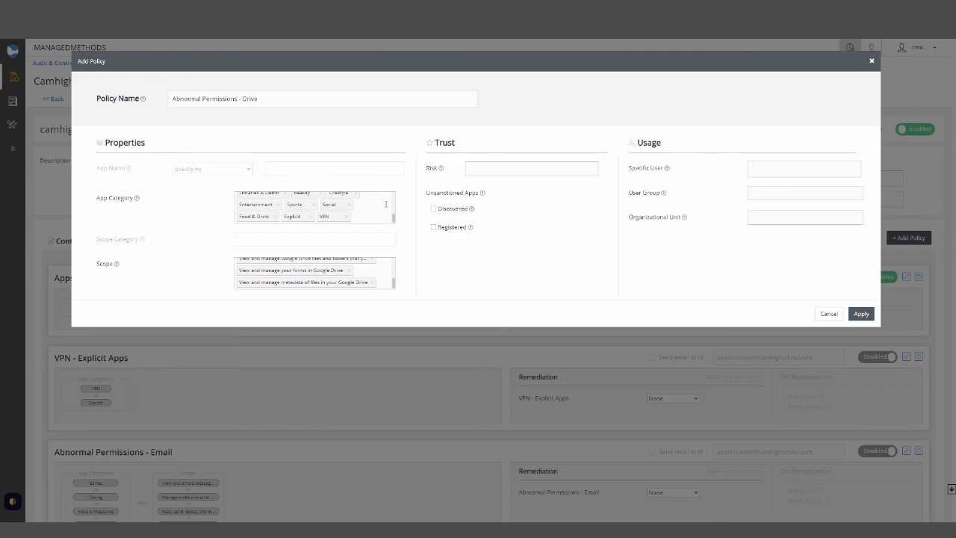
Restrict the Abnormal Permissions - Drive policy to discovered unsanctioned apps and apply it.
left_click(434, 209)
left_click(860, 314)
scroll(566, 312, "down", 4)
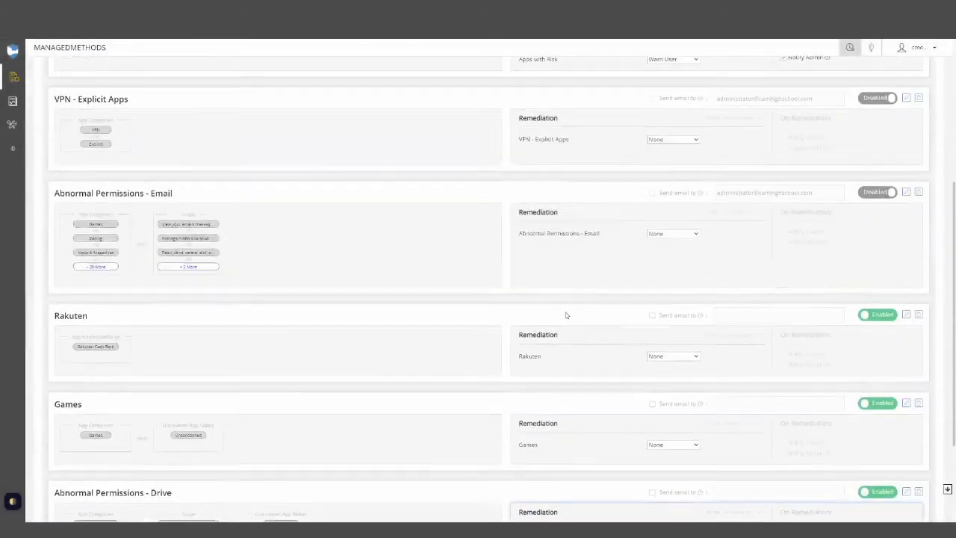
scroll(944, 488, "down", 2)
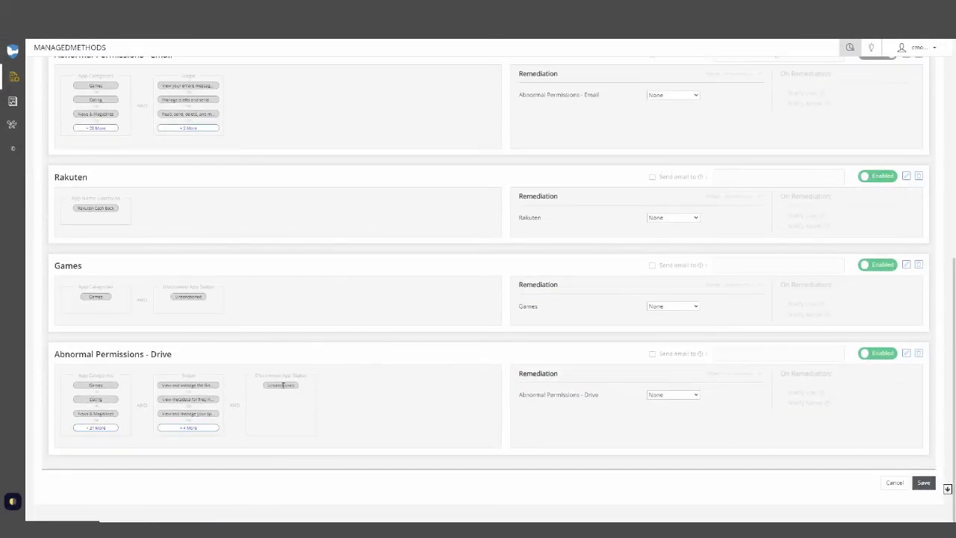
Examine the remediation options offered for the Abnormal Permissions - Drive policy without choosing one.
left_click(660, 395)
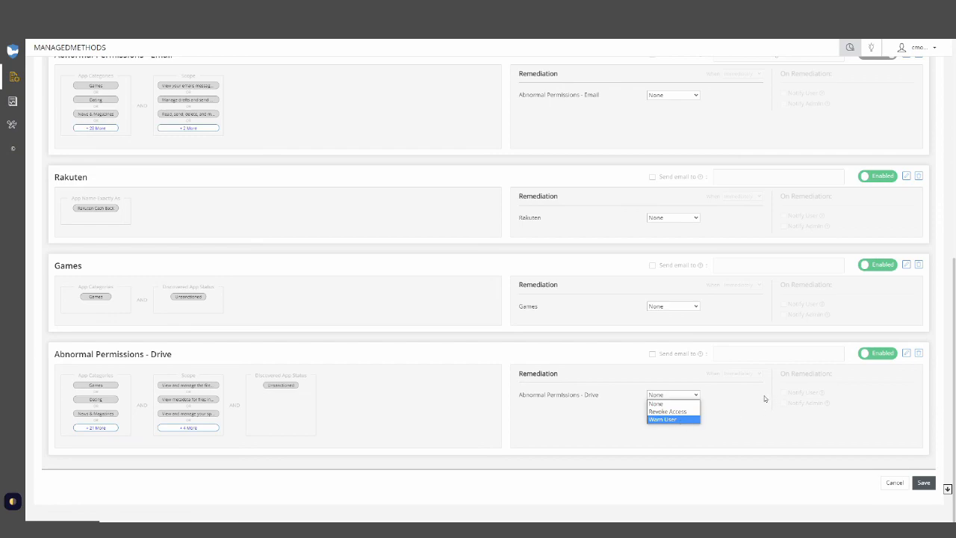
left_click(763, 398)
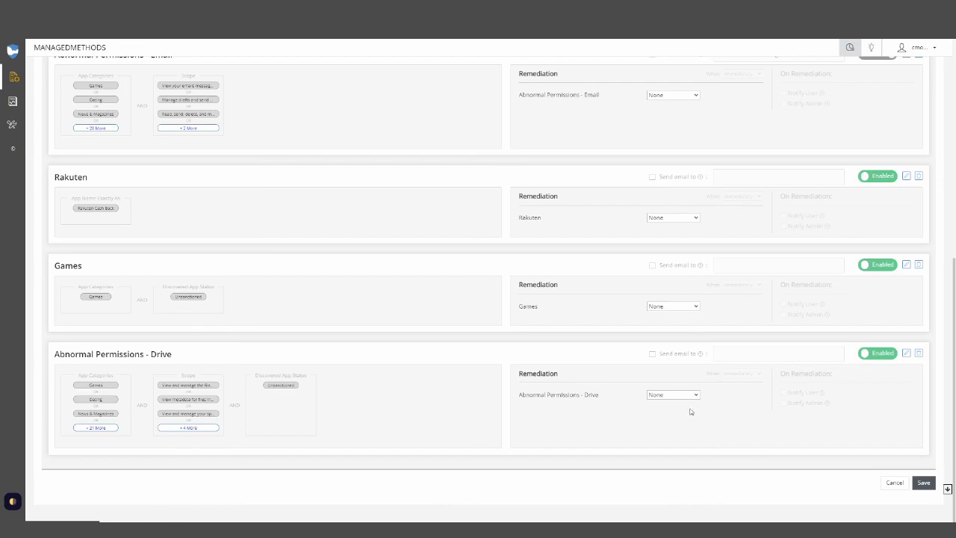
scroll(697, 416, "up", 10)
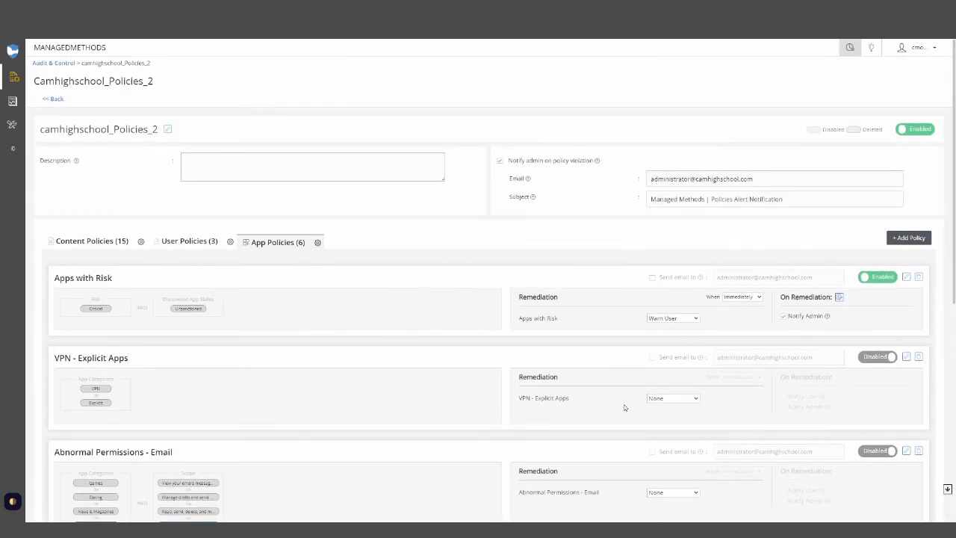